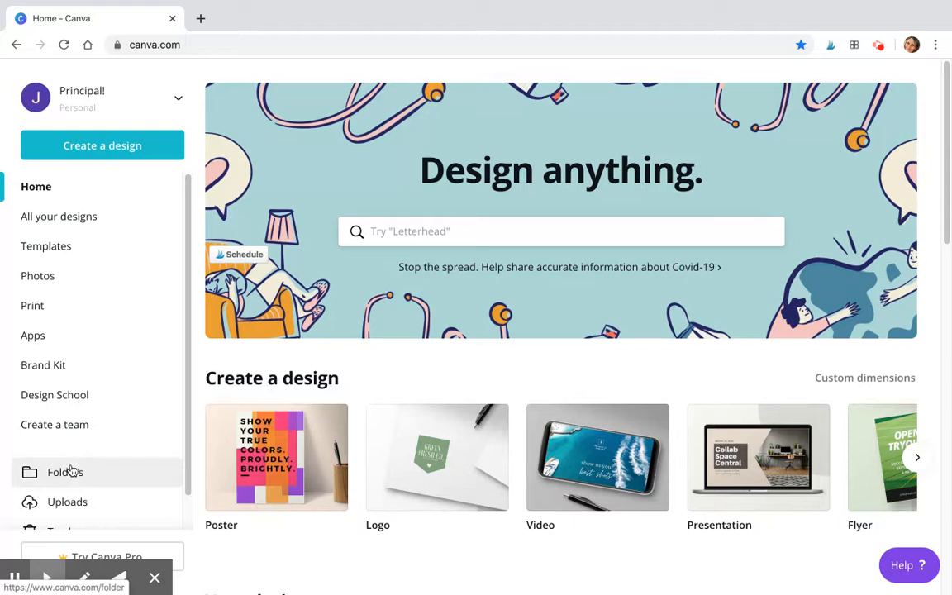
Search the available design types for facebook.
left_click(80, 150)
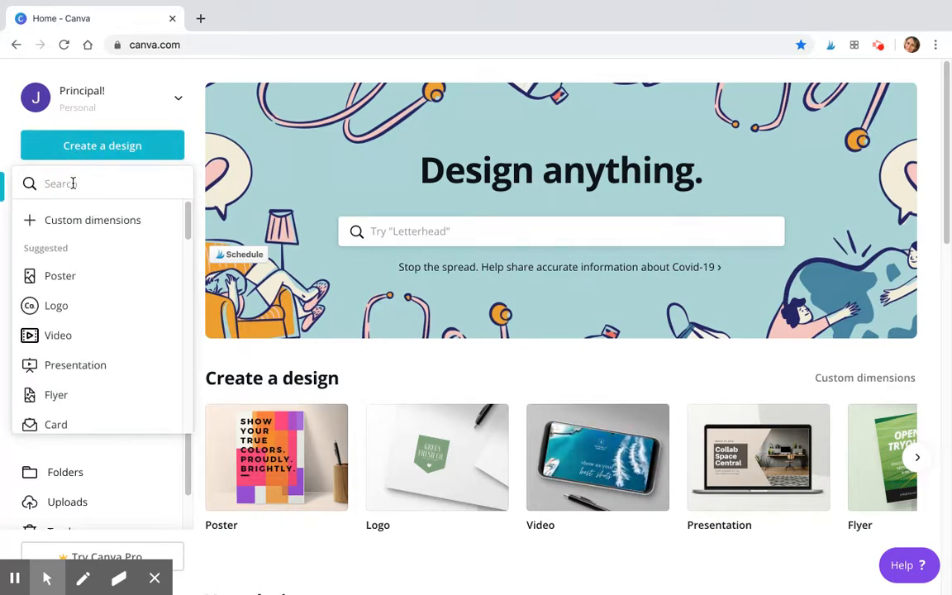
type("face")
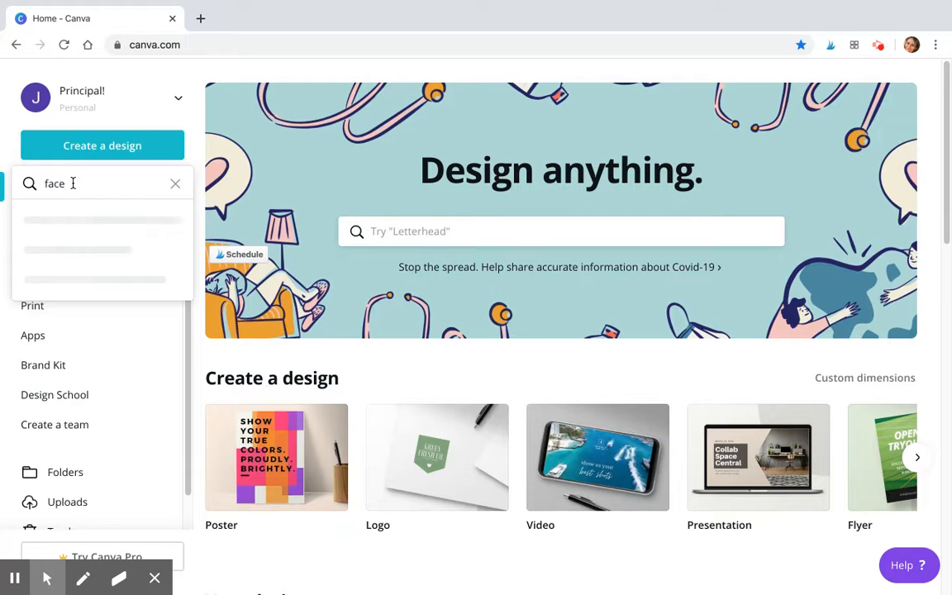
type("book")
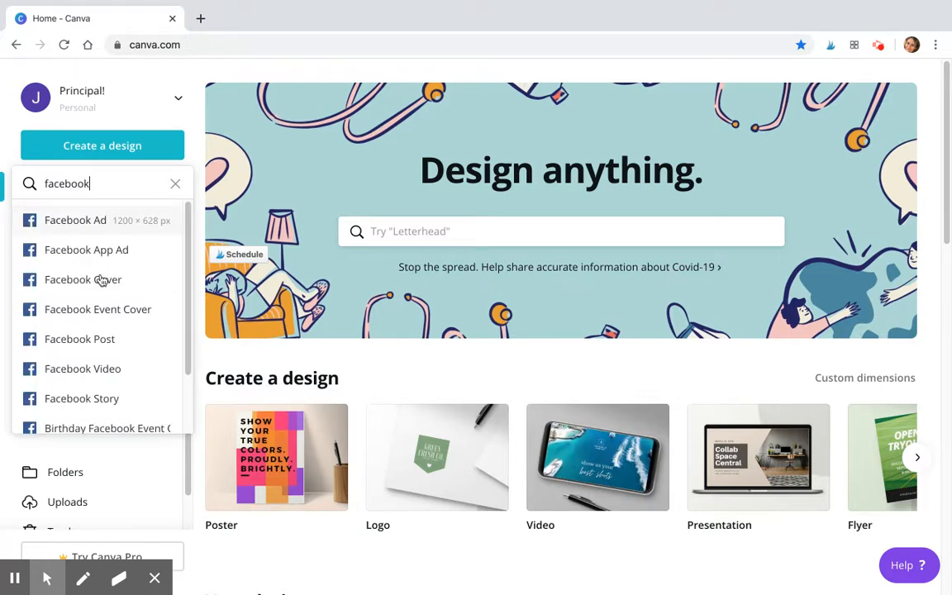
Search the design types for insta instead and create a new Instagram Post design.
left_click(59, 171)
double_click(78, 184)
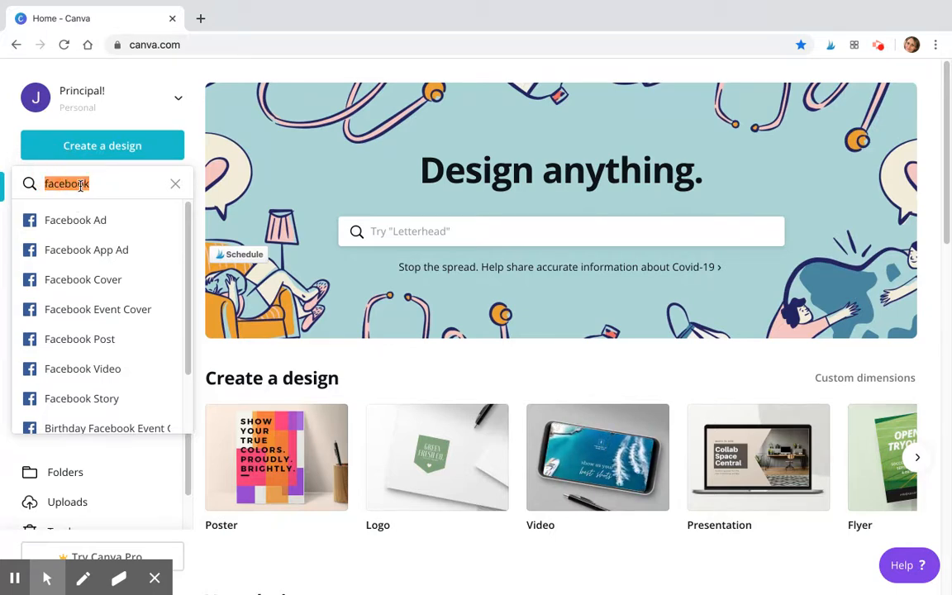
type("insta")
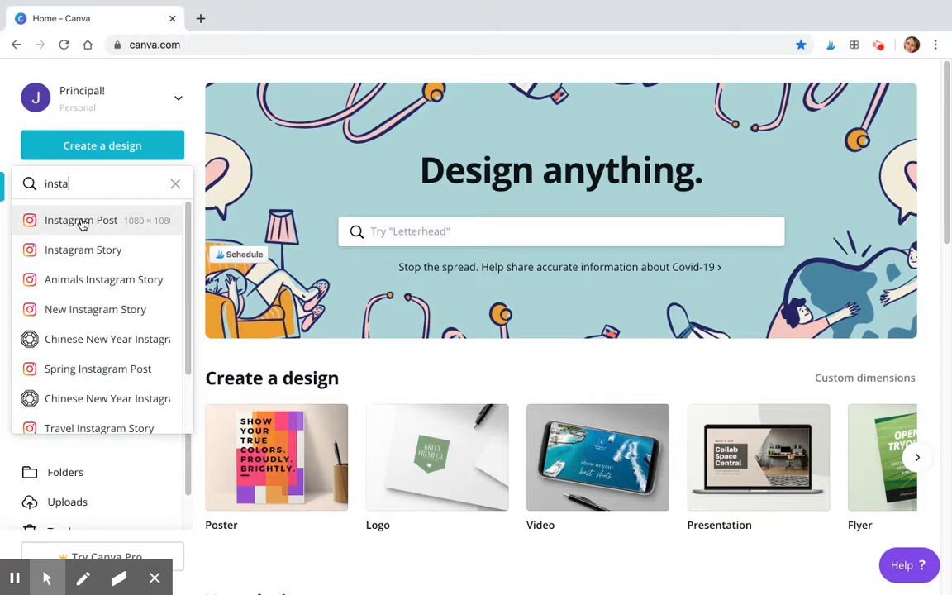
left_click(82, 222)
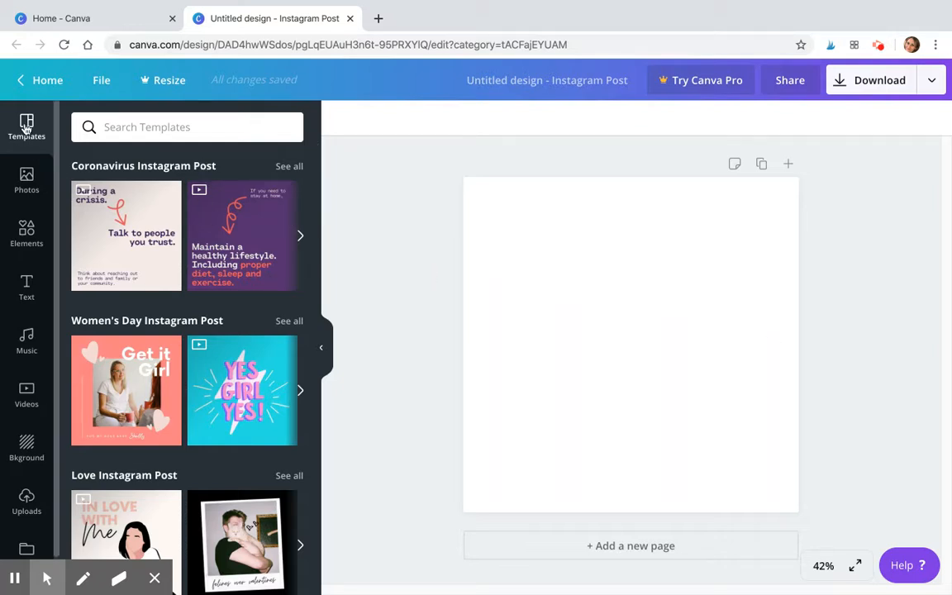
Find the blue-purple CHOOSE EMPATHY. template with brain drawings and apply it to the blank page.
scroll(171, 366, "down", 2)
scroll(171, 366, "down", 15)
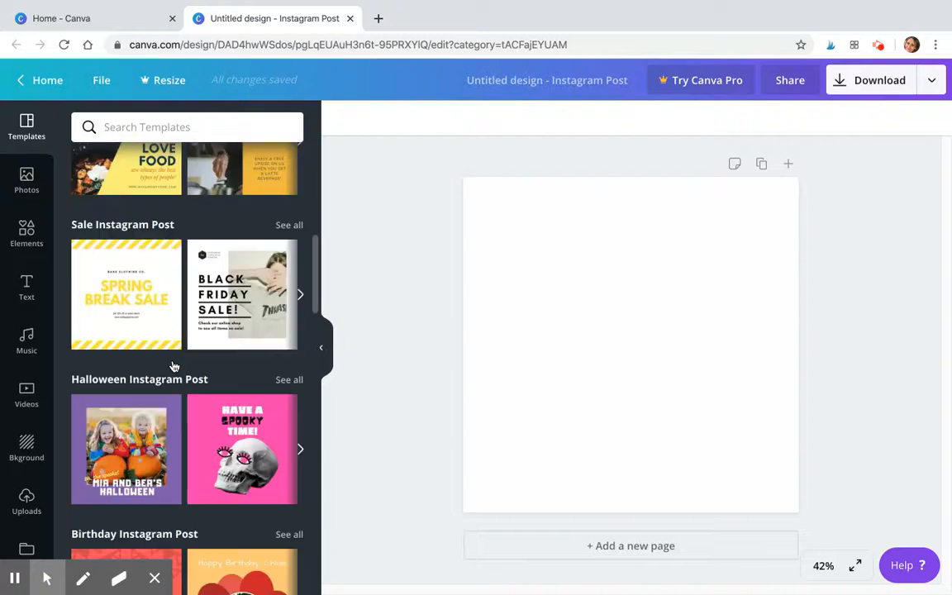
scroll(174, 366, "down", 10)
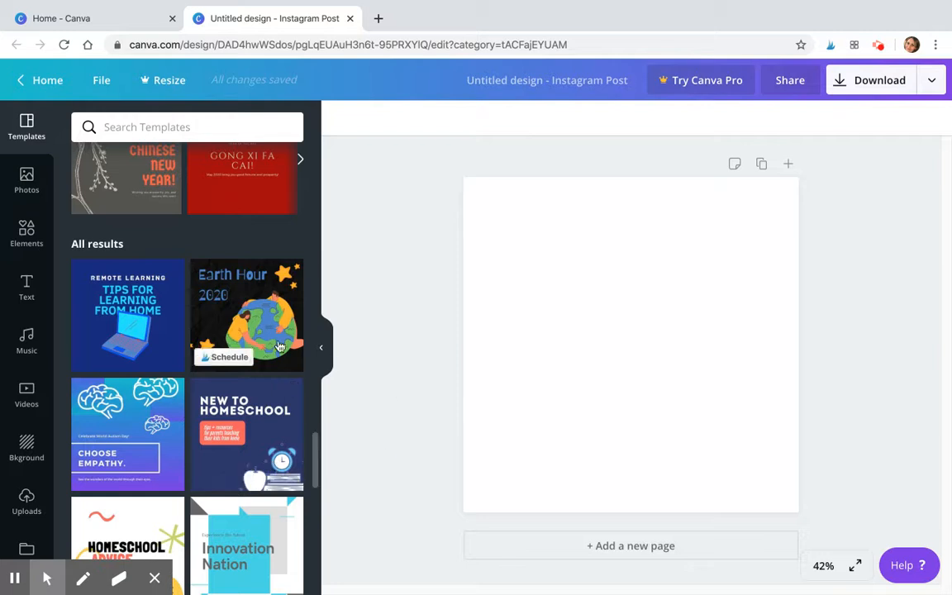
left_click_drag(124, 430, 616, 376)
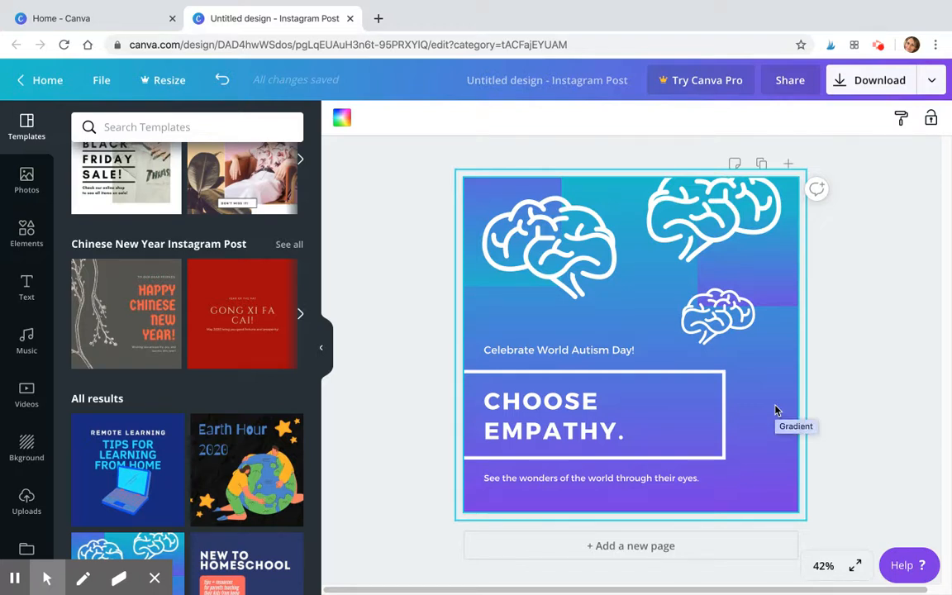
Ungroup the template's text block and delete the white rectangular frame around the CHOOSE EMPATHY. heading.
left_click(543, 357)
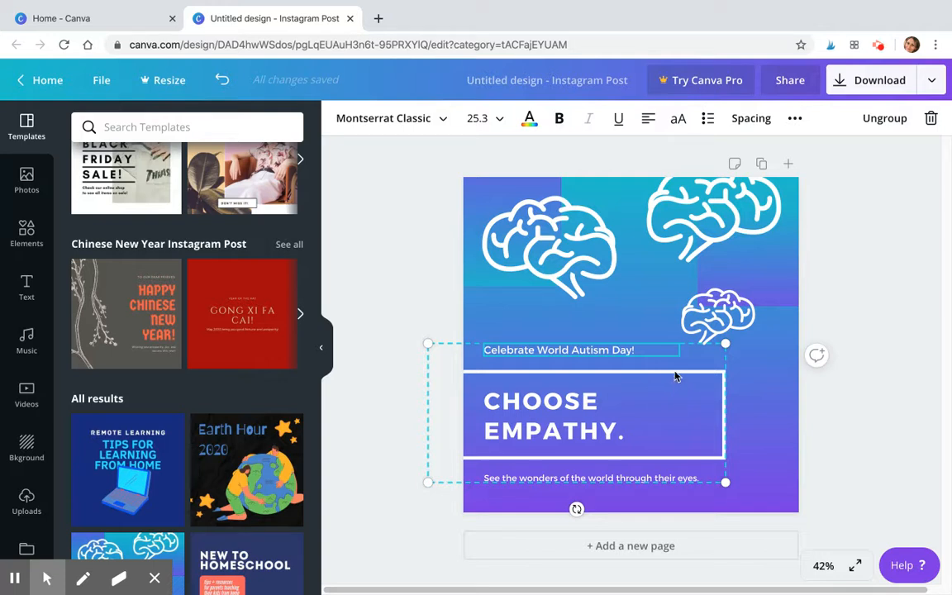
left_click(875, 120)
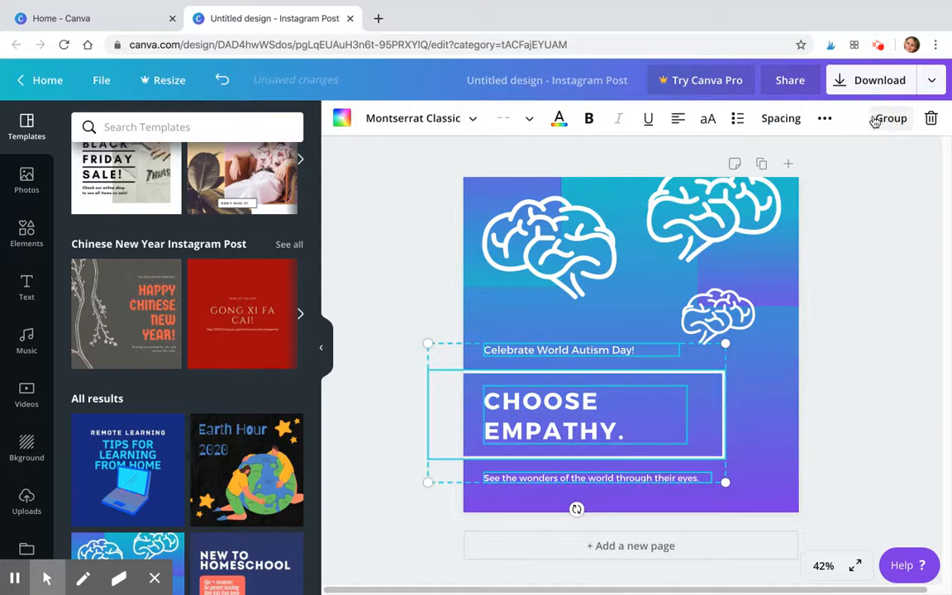
left_click(623, 428)
left_click_drag(622, 427, 600, 417)
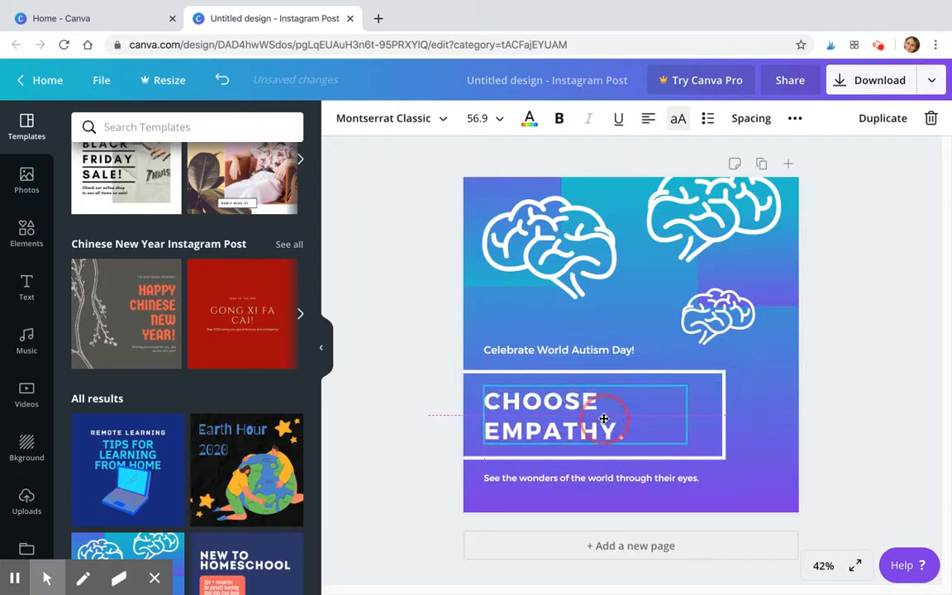
left_click(723, 457)
key("Delete")
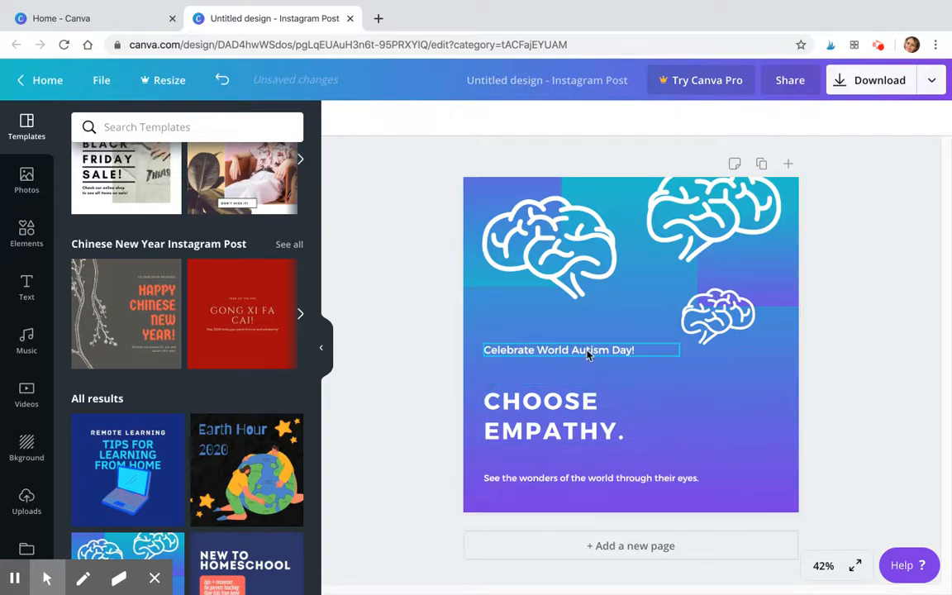
Delete the text lines "Celebrate World Autism Day!" and "See the wonders of the world through their eyes.".
left_click(587, 351)
key("Delete")
left_click(625, 485)
key("Delete")
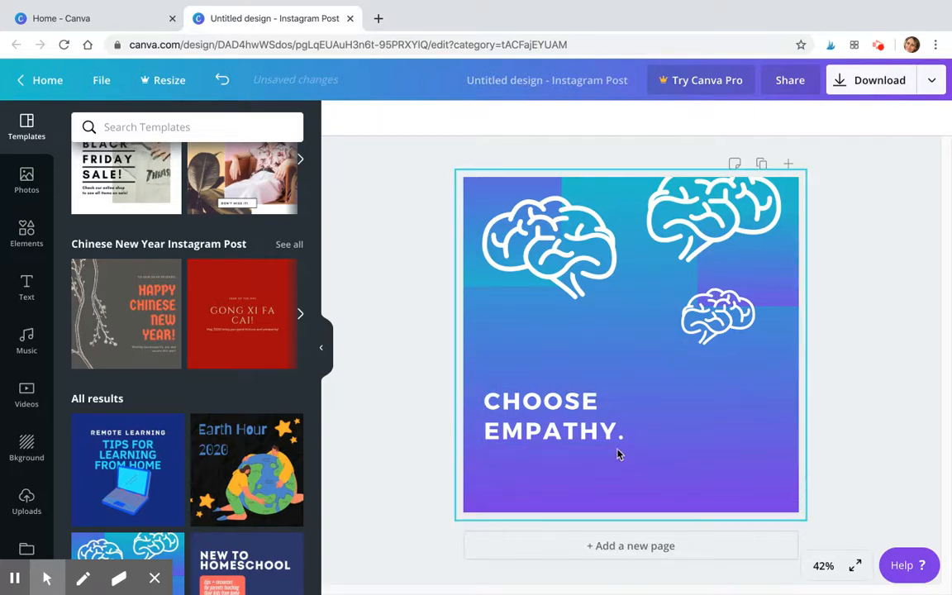
Replace the CHOOSE EMPATHY. heading with: "I have not failed. I've just found 10,000 ways that won't work. - Thomas Edison.
left_click(614, 431)
left_click(621, 428)
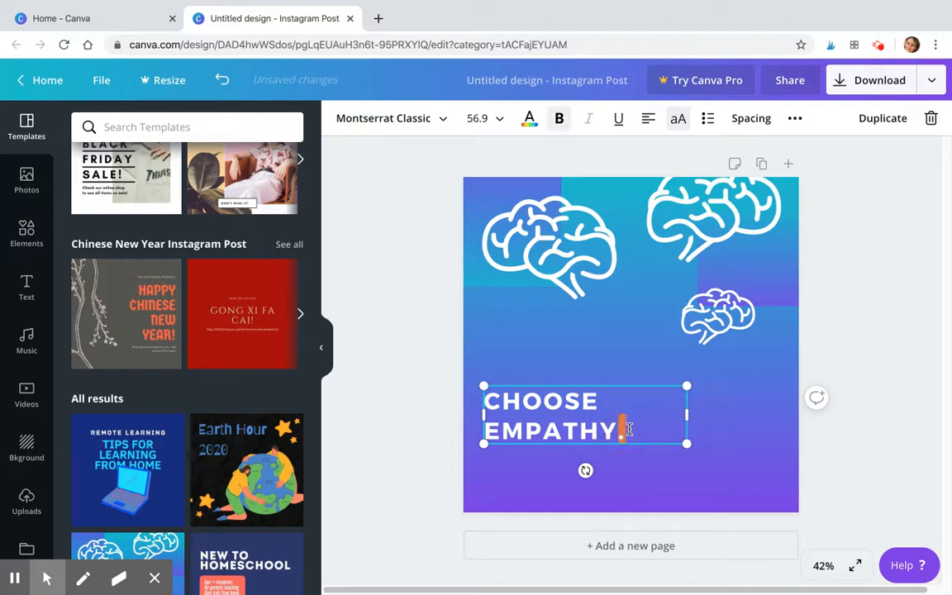
left_click_drag(622, 429, 506, 397)
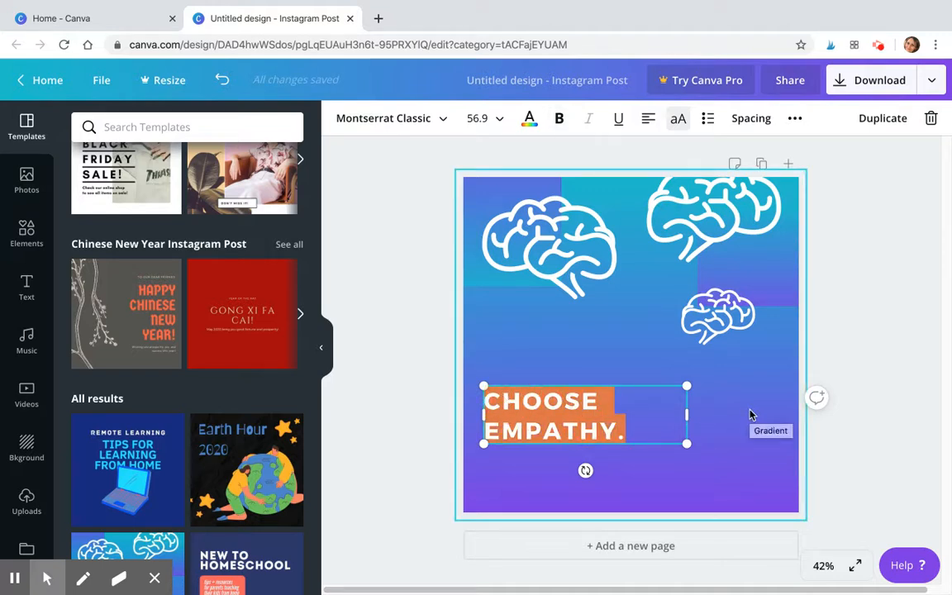
key("BackSpace")
type("\"")
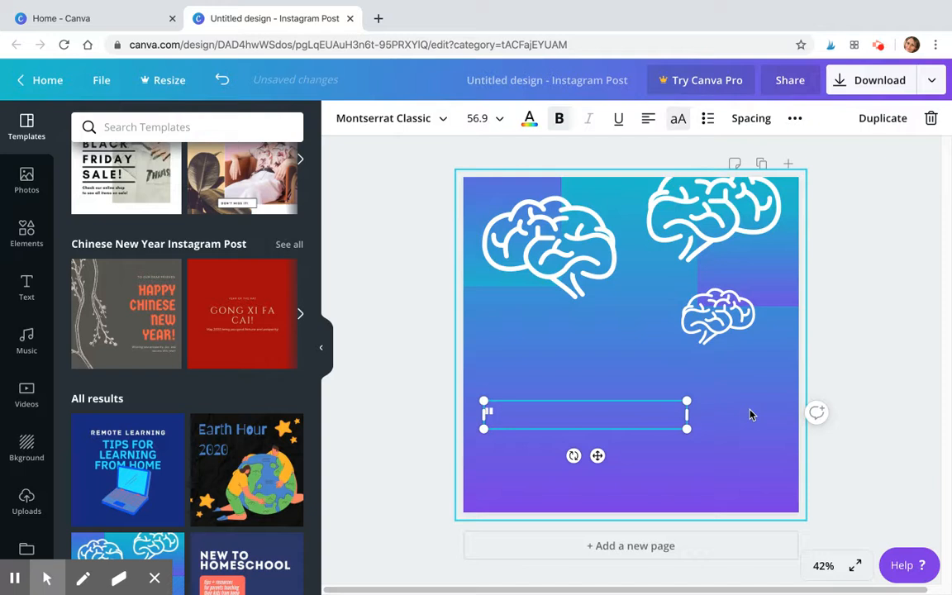
type("I have not failed. I've just found 10,000 ways that won'")
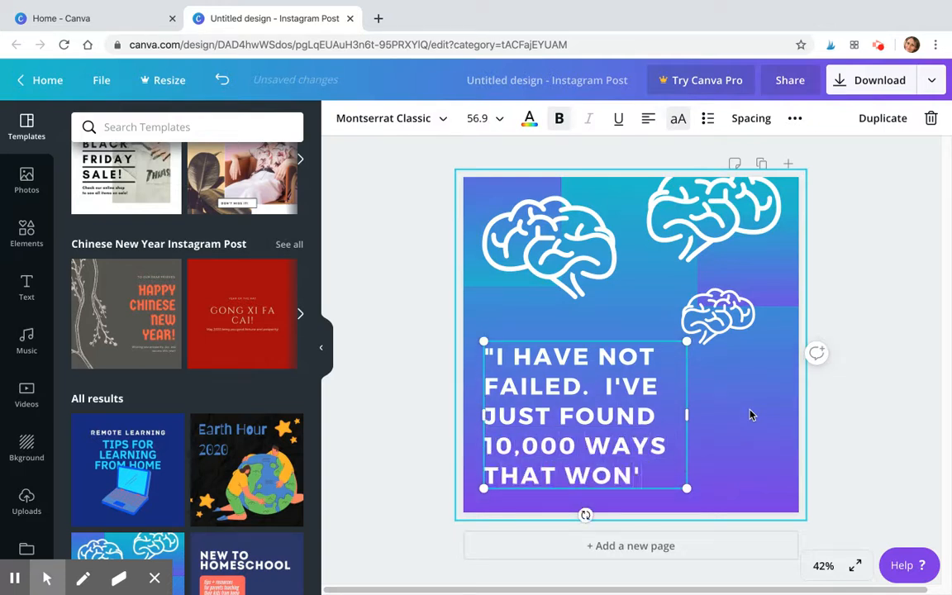
type("t work. - Thomas Edis")
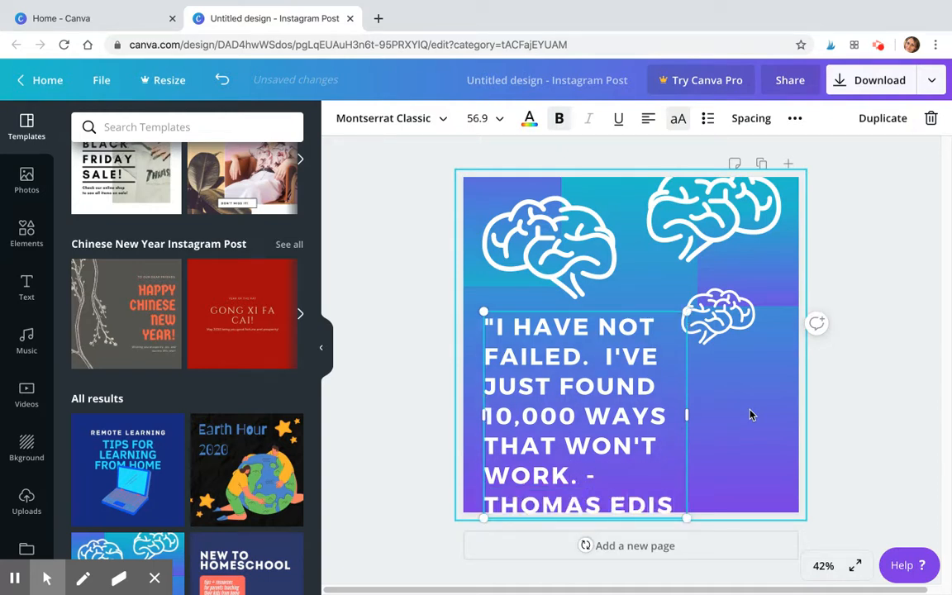
type("on")
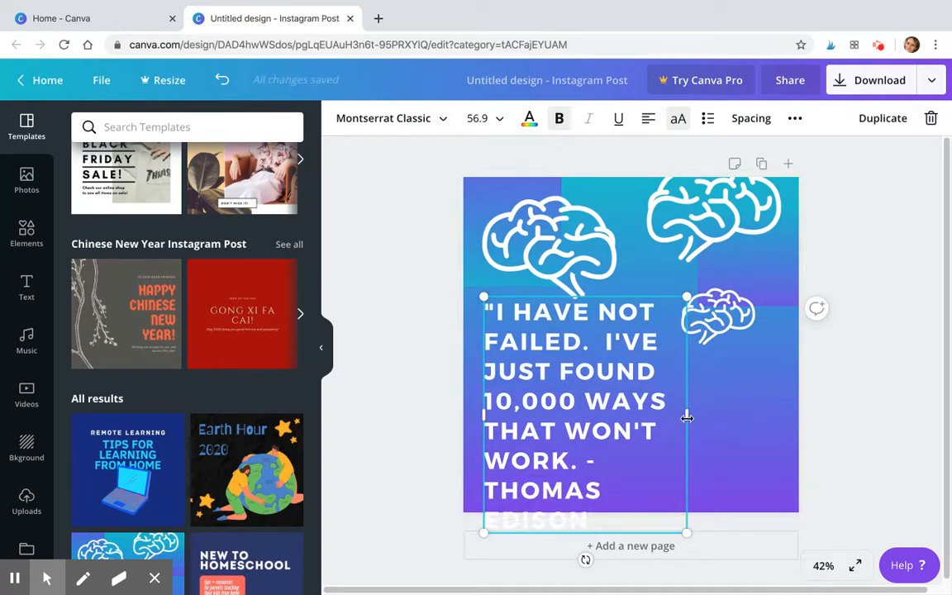
Widen the quote's text box to about 958, shift it slightly down and left, and center-align its text.
left_click_drag(687, 418, 782, 406)
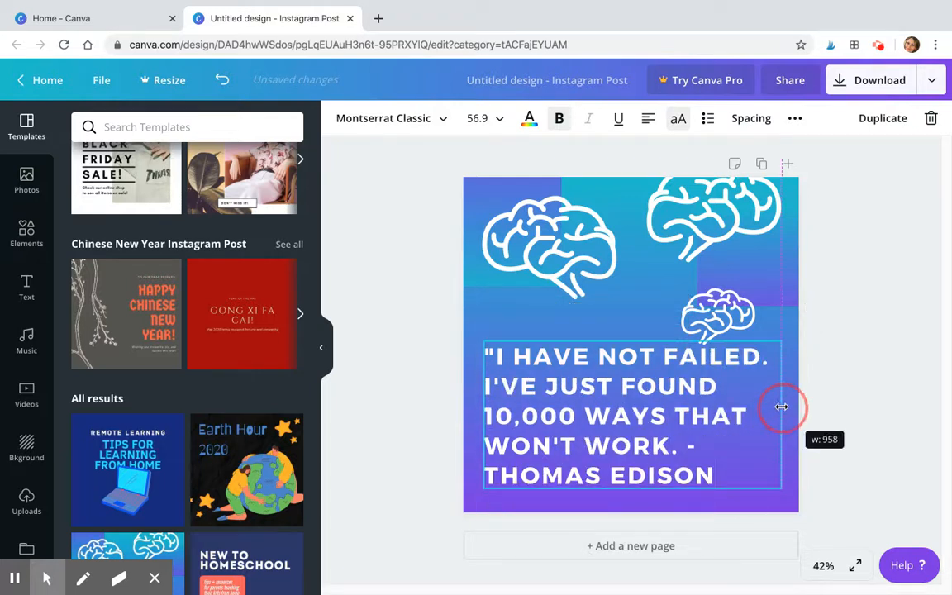
left_click_drag(648, 337, 641, 351)
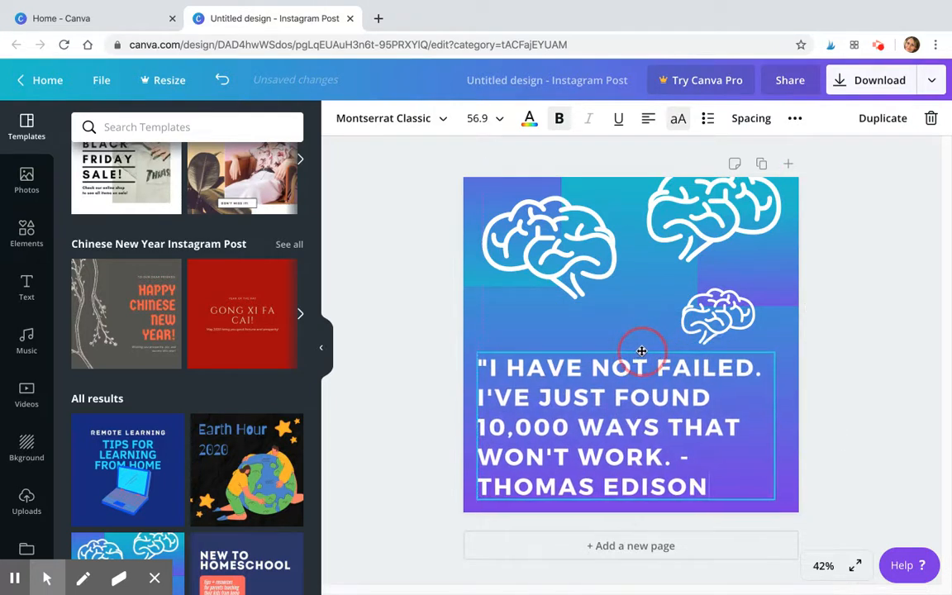
left_click(893, 435)
left_click(764, 461)
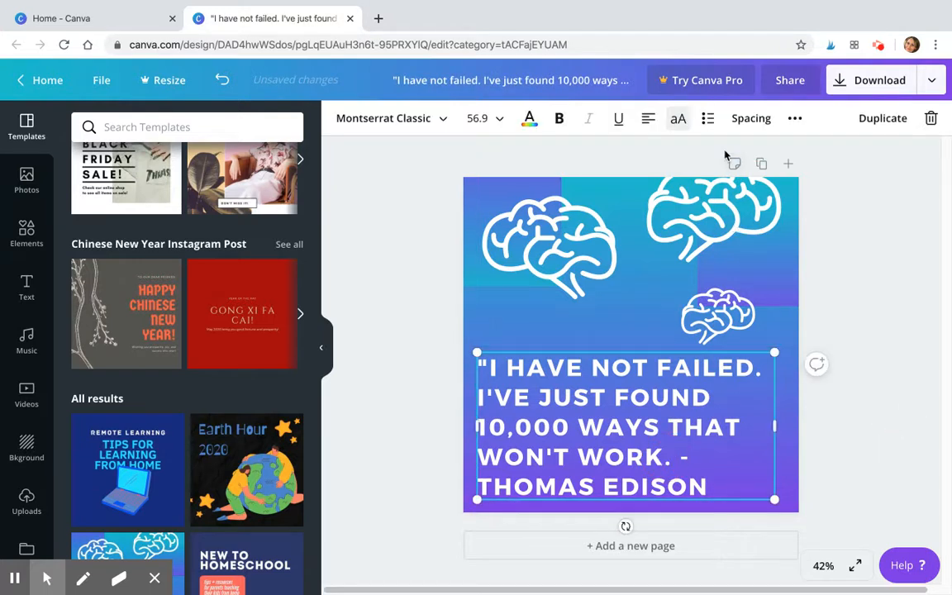
left_click(648, 118)
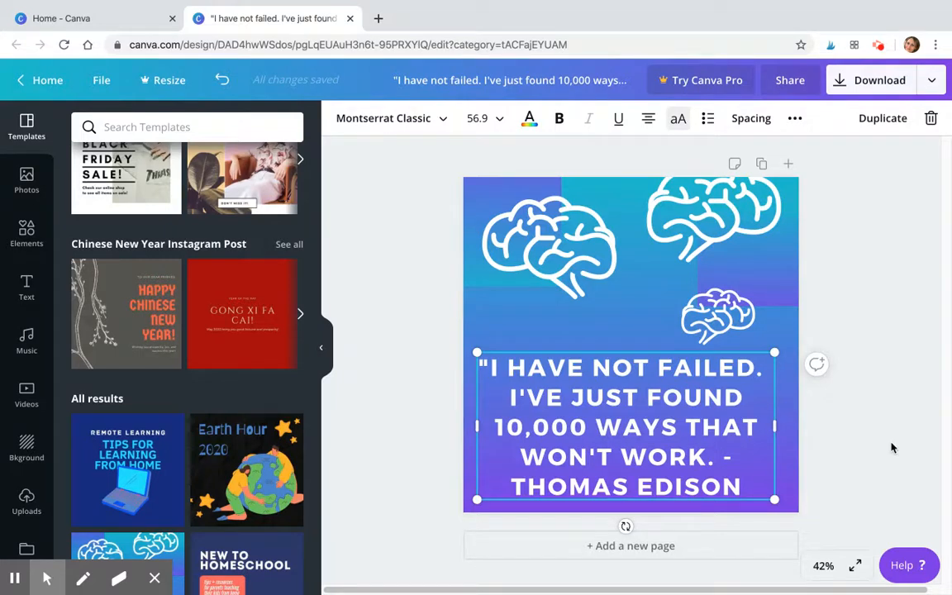
Delete the quote, brain drawings and gradient squares together, keeping only the gradient background.
left_click_drag(407, 186, 859, 495)
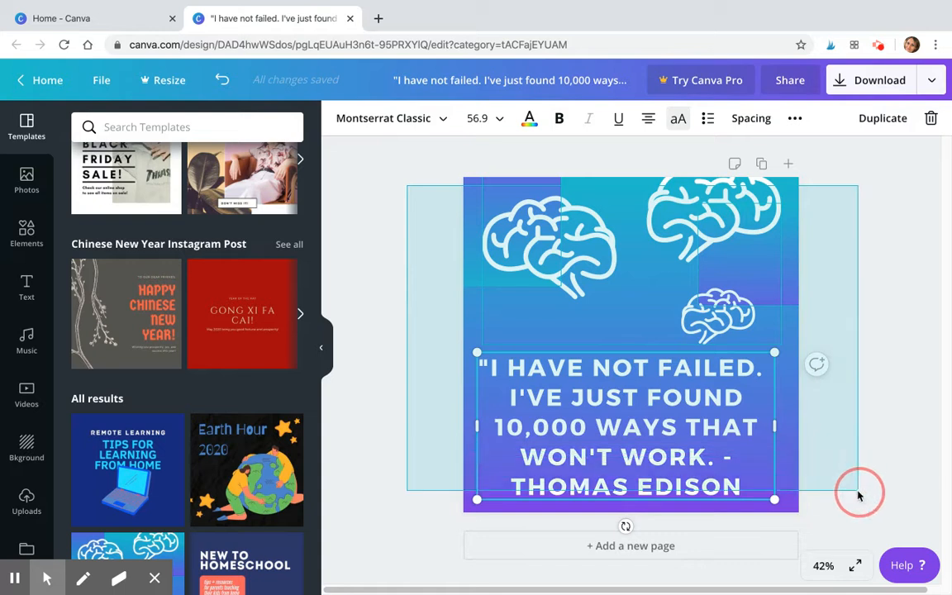
key("Delete")
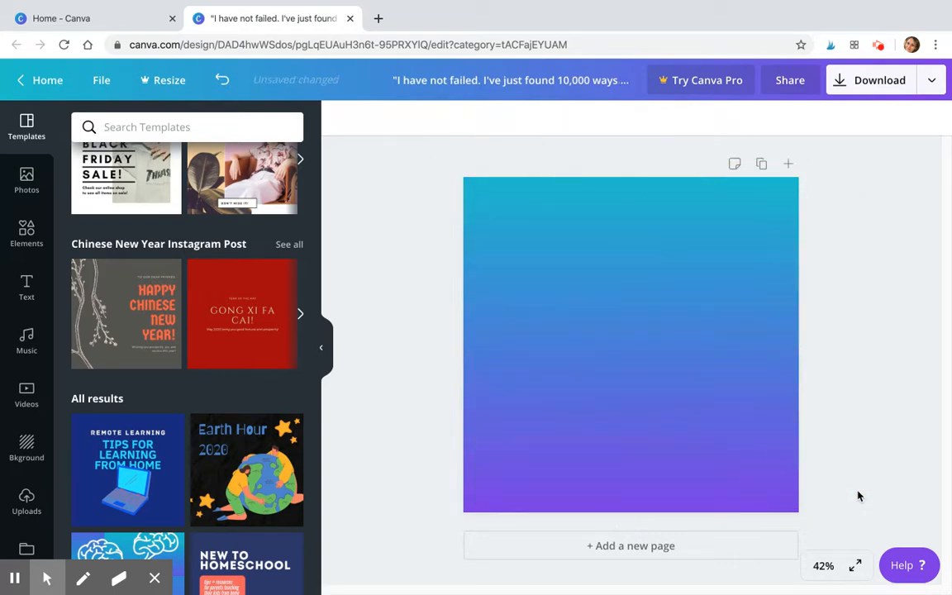
Recolor the background gradient with dark red #8b0414 as its first color and the default medium gray as its second.
left_click(632, 374)
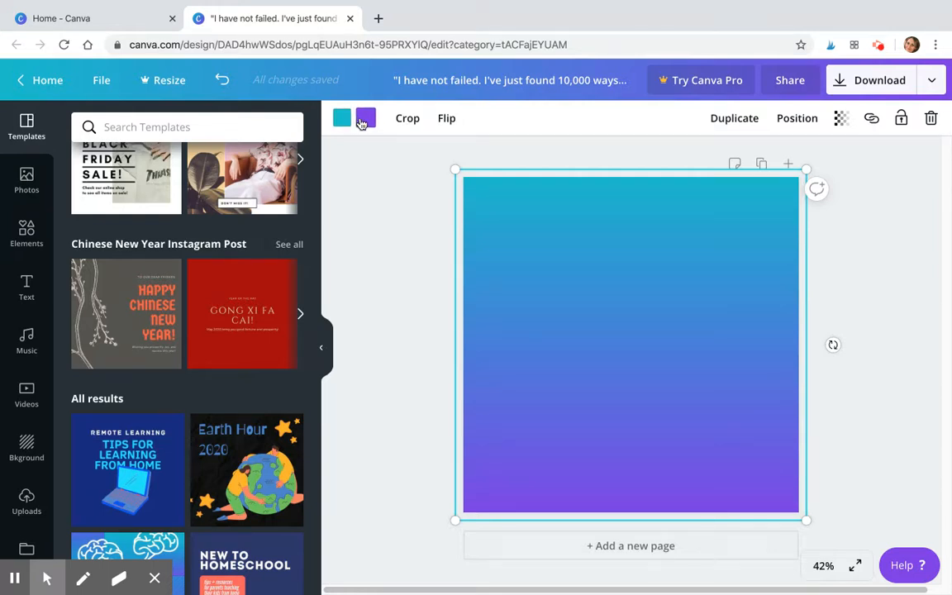
left_click(342, 119)
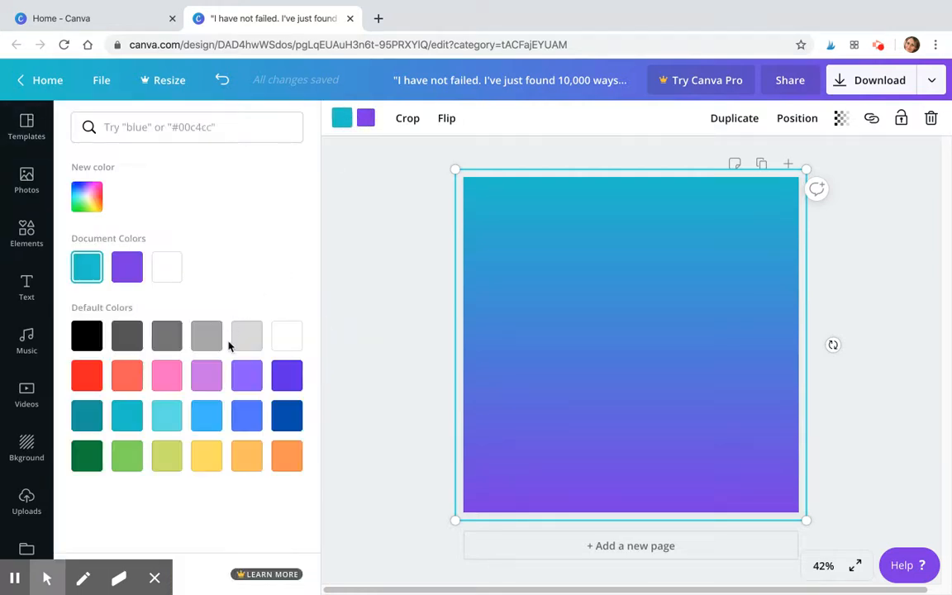
left_click(86, 206)
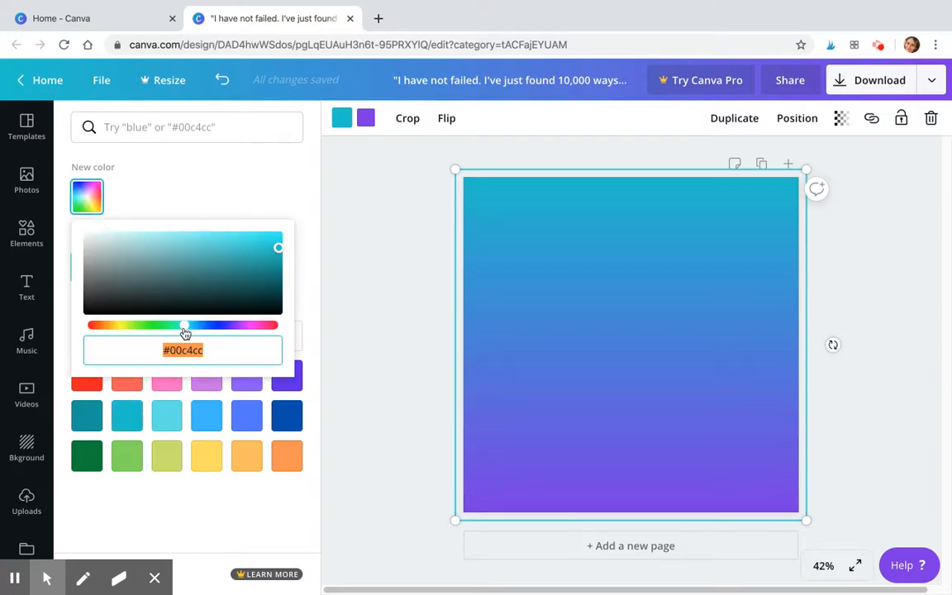
left_click(188, 328)
left_click_drag(188, 328, 277, 334)
left_click_drag(276, 248, 276, 268)
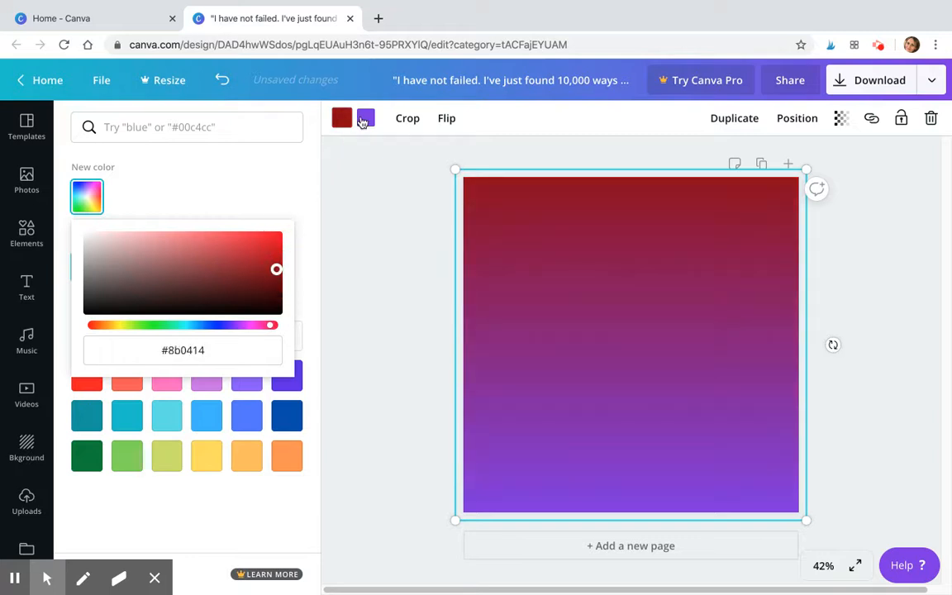
left_click(365, 118)
left_click(169, 335)
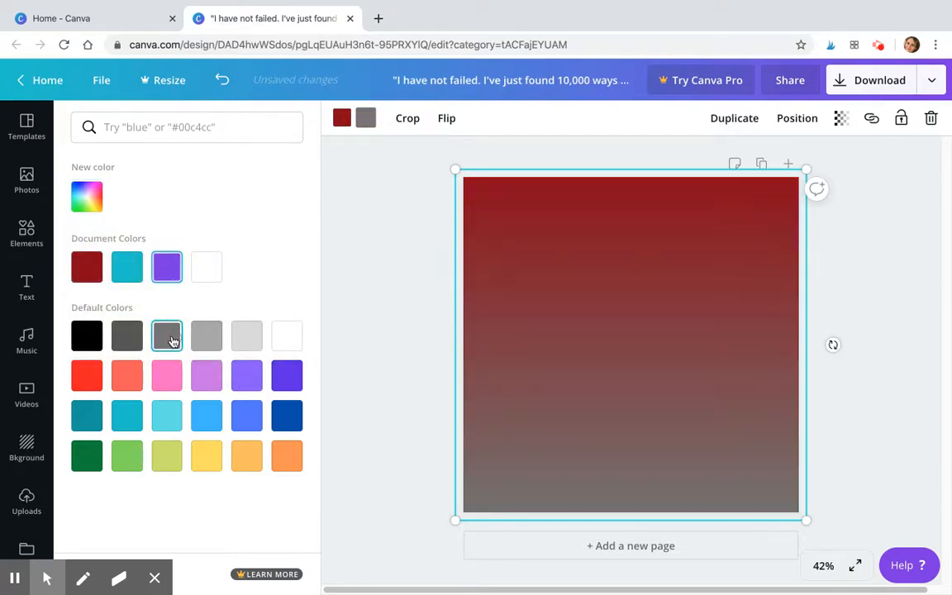
left_click(862, 403)
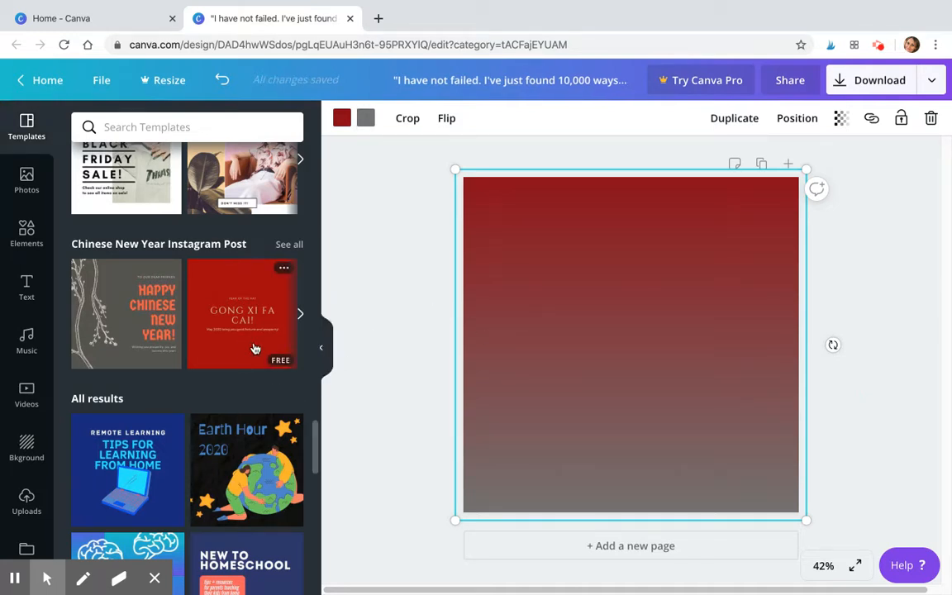
Browse back to the start of the template list and delete the gradient background from the page.
scroll(219, 453, "down", 5)
scroll(219, 453, "up", 10)
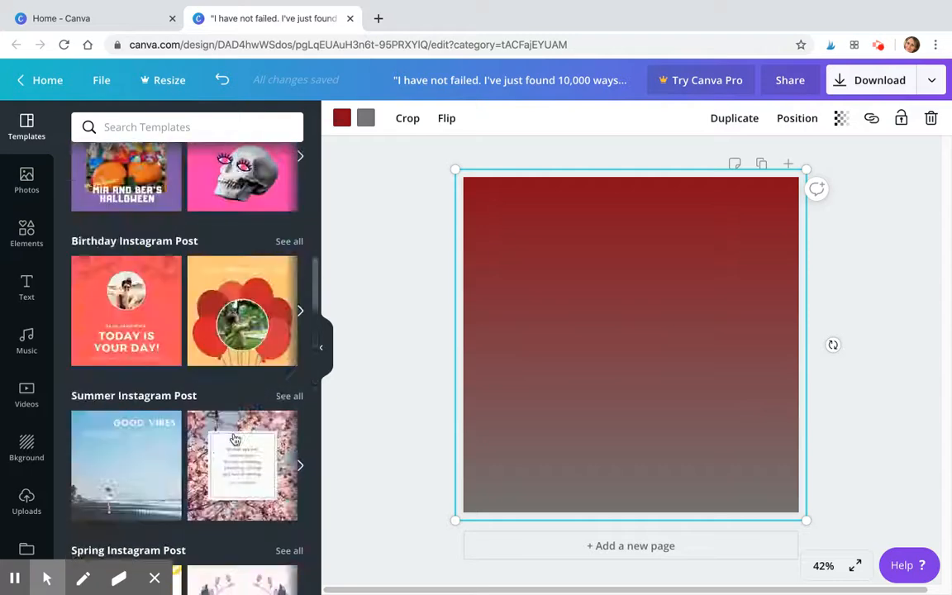
scroll(219, 453, "up", 5)
key("Delete")
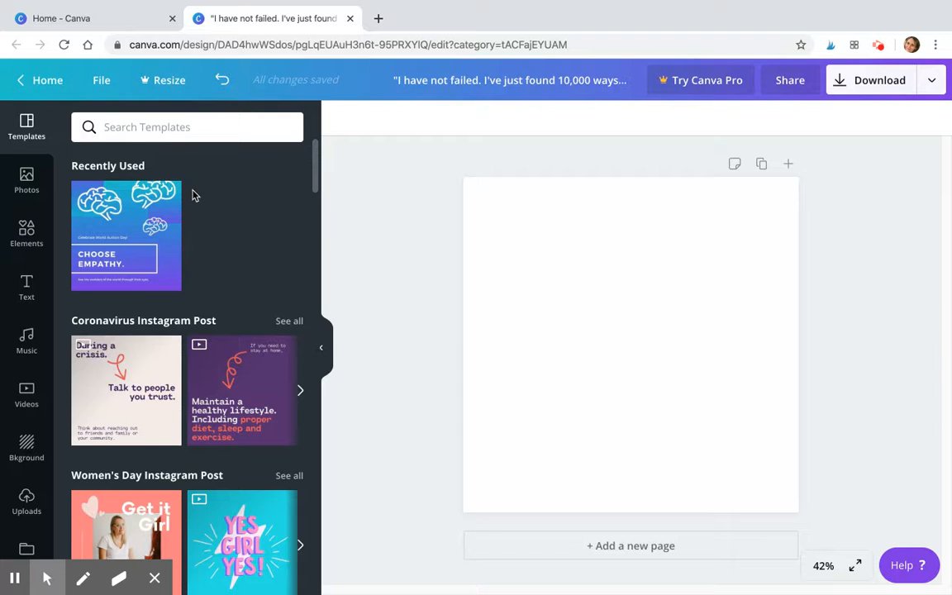
Search the photos for "blurry lights" and add the green bokeh photo to the page.
left_click(29, 177)
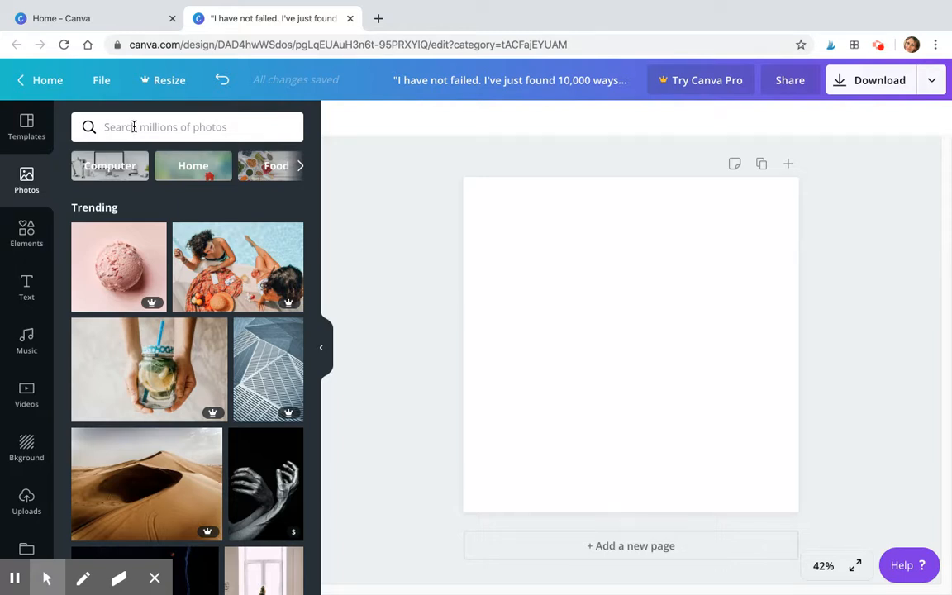
left_click(134, 126)
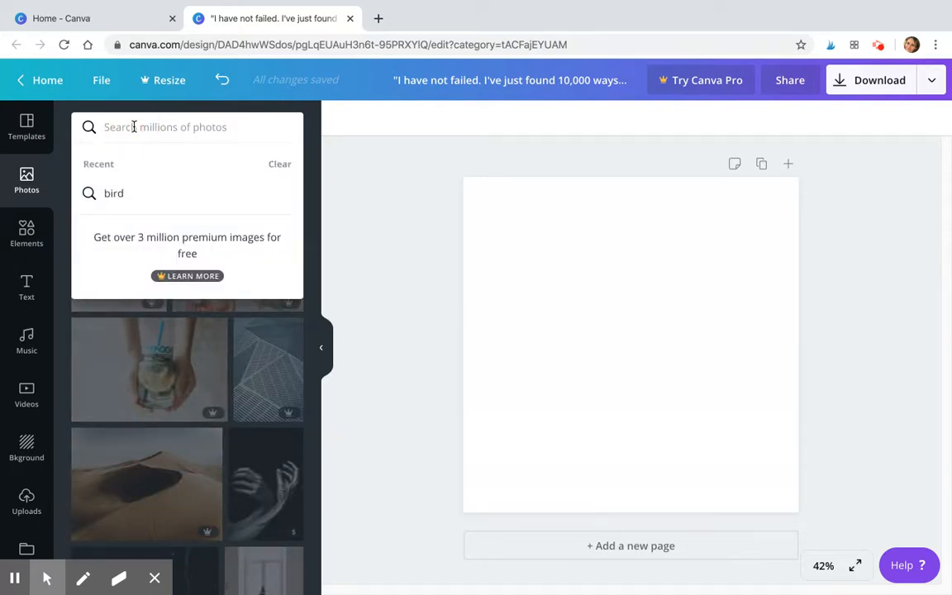
type("blurry light")
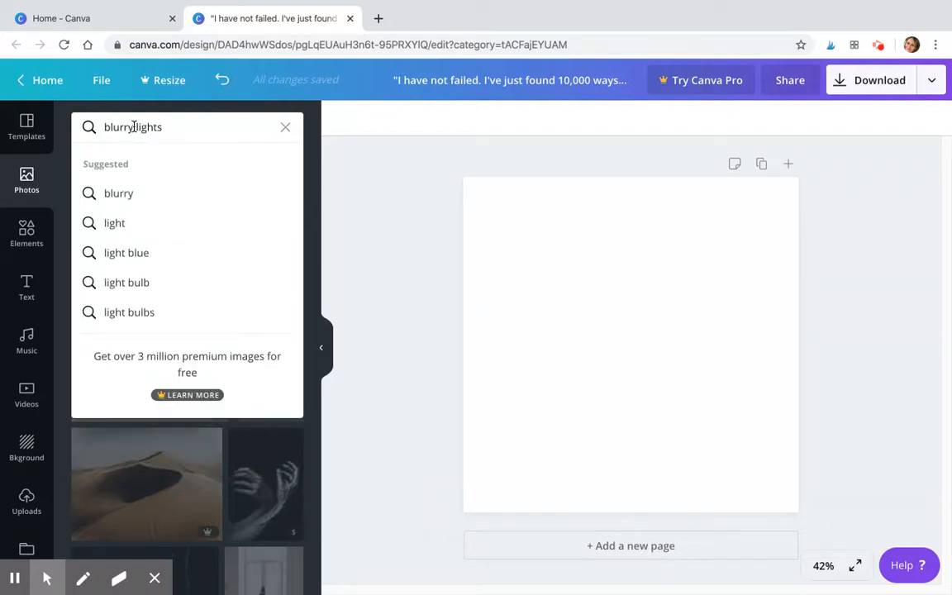
type("s")
key("Return")
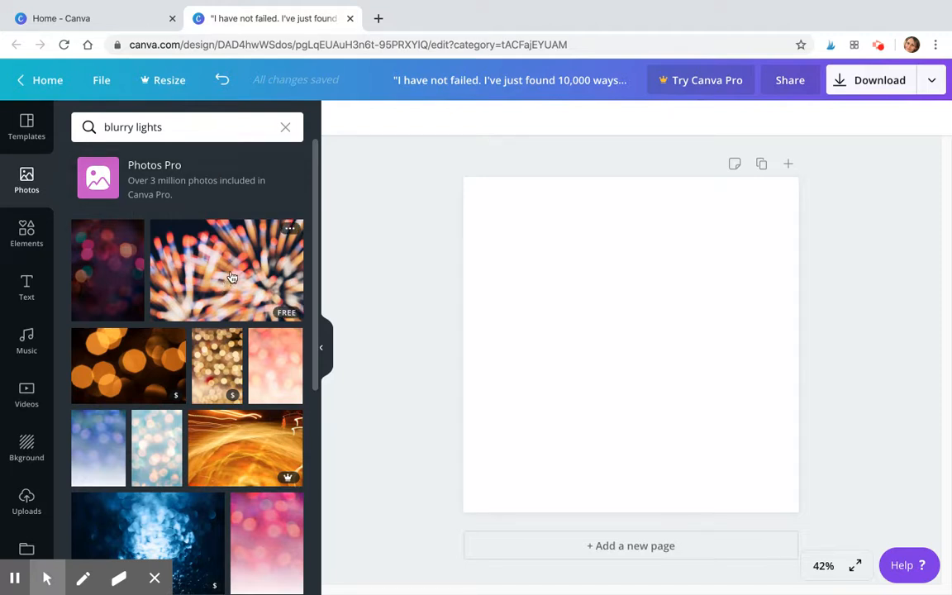
scroll(261, 364, "down", 4)
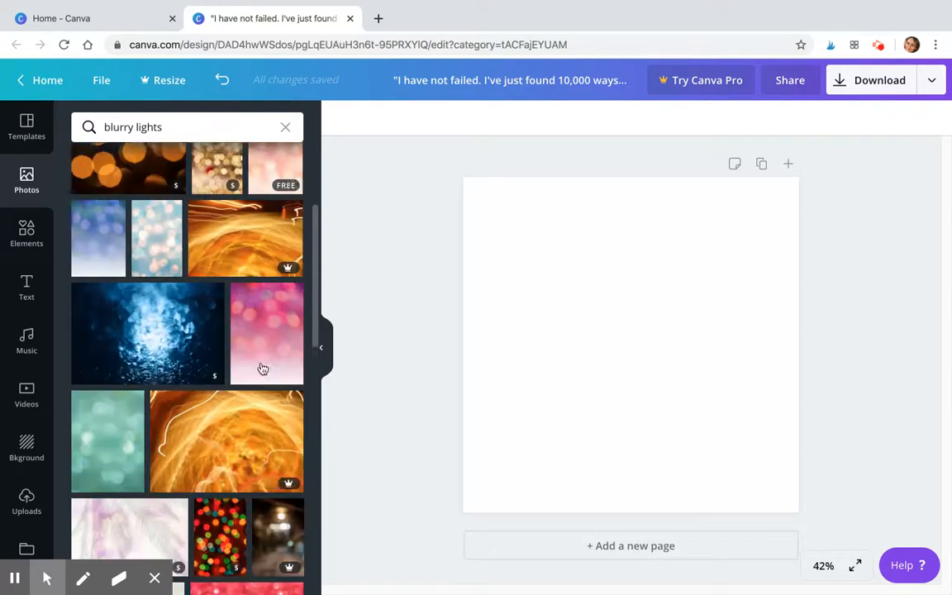
left_click(99, 374)
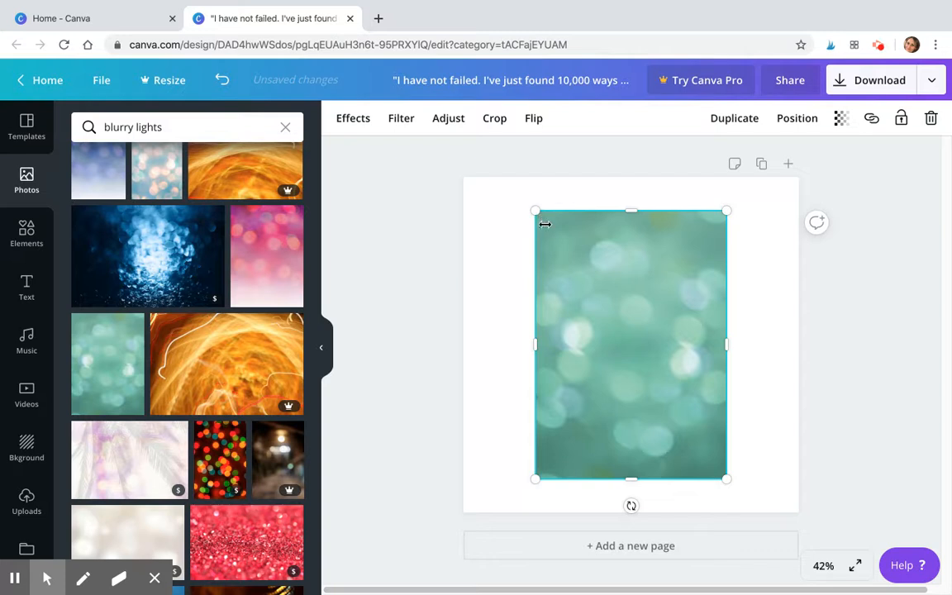
Enlarge the green bokeh photo on all sides so that it fills the whole page.
left_click_drag(535, 345, 460, 352)
left_click_drag(727, 479, 812, 526)
left_click_drag(627, 209, 623, 176)
left_click(882, 339)
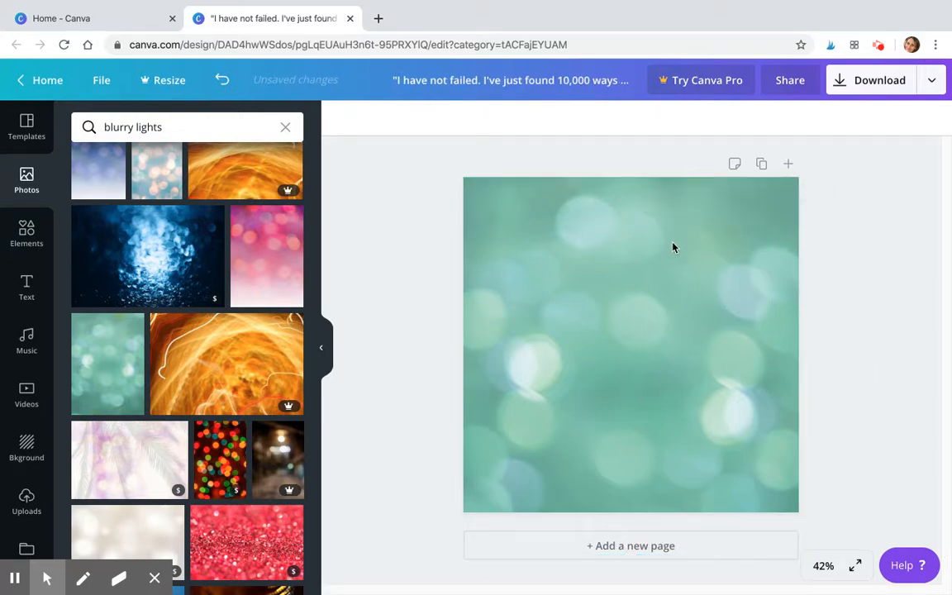
Set the transparency of the green background photo to 34.
left_click(662, 281)
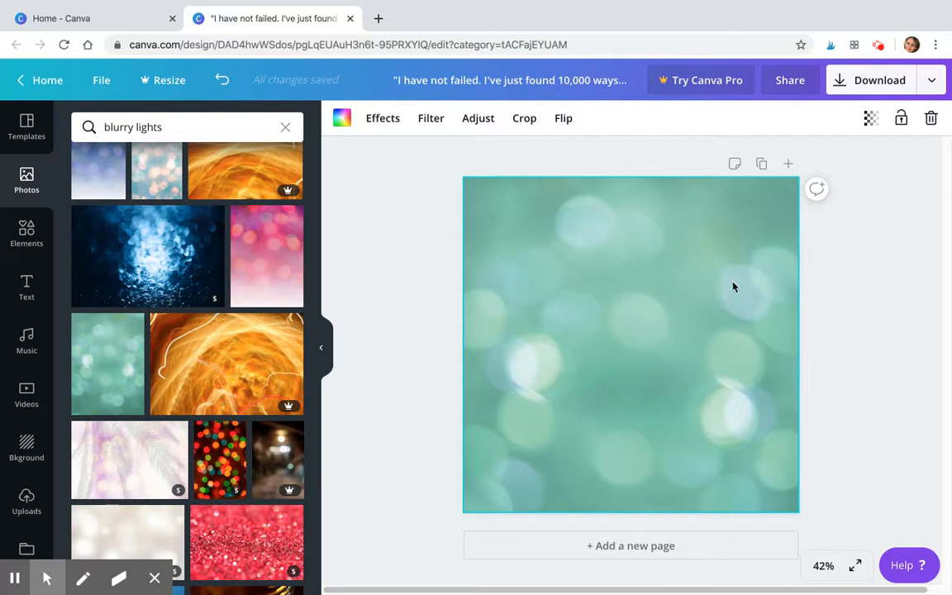
left_click(872, 120)
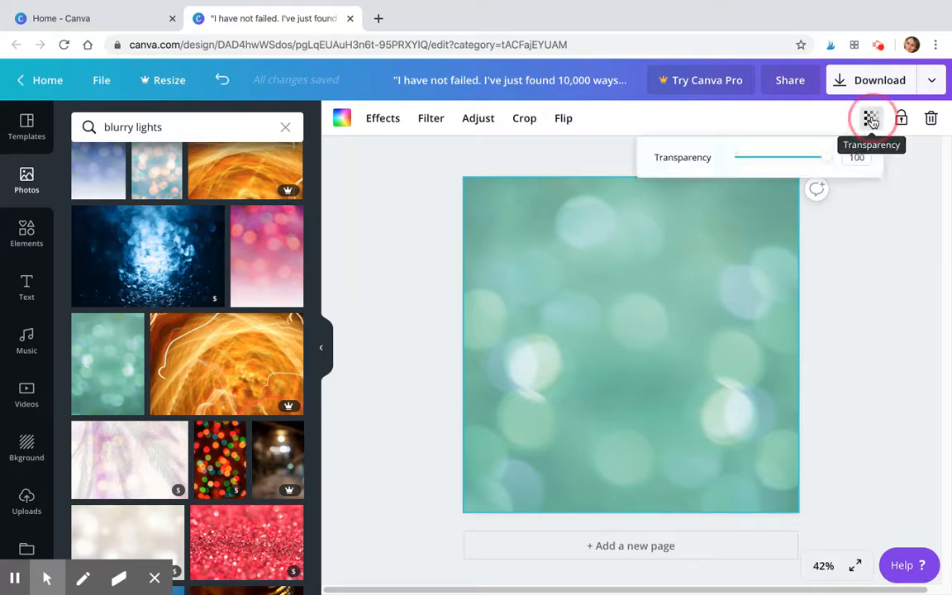
left_click_drag(832, 161, 766, 156)
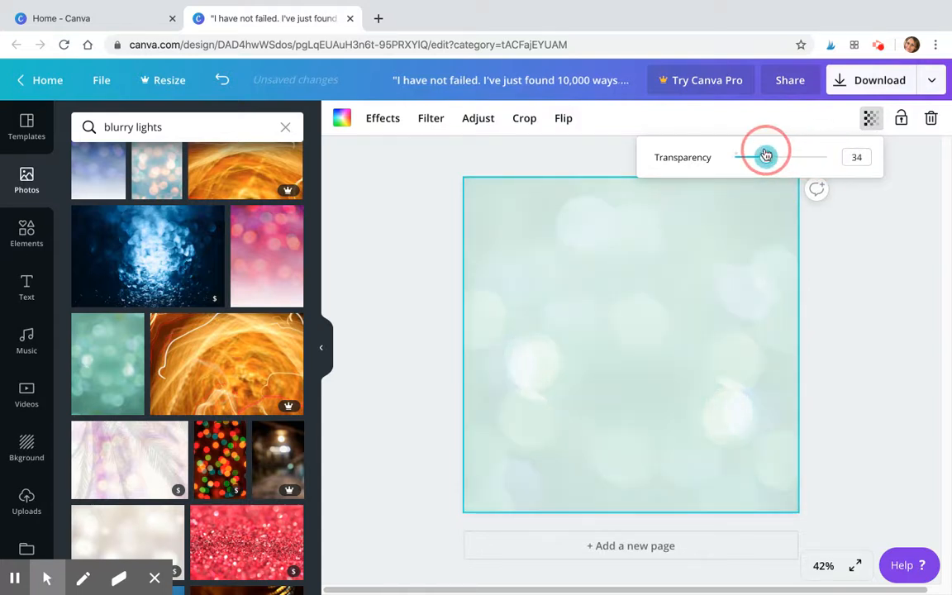
left_click(910, 405)
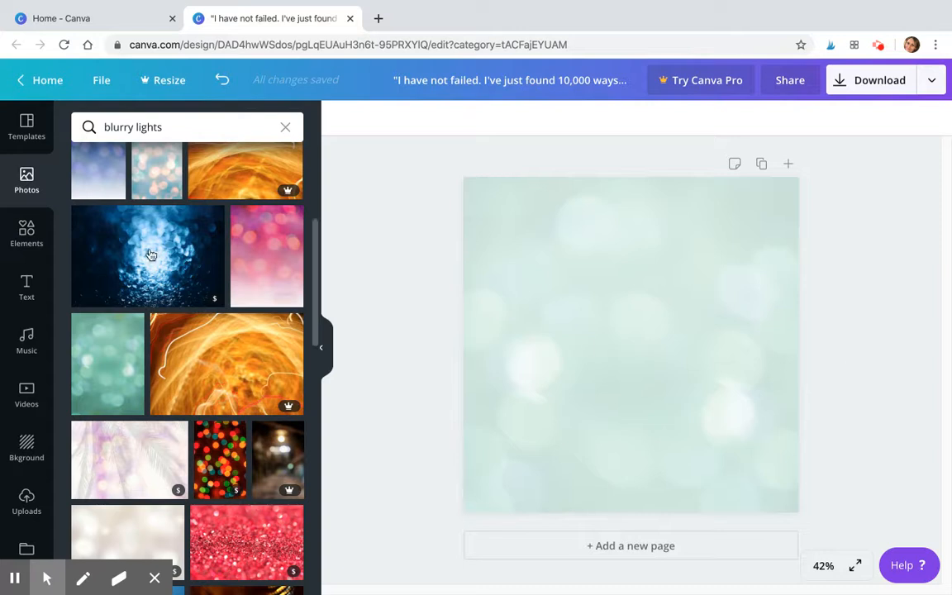
Add a heading to the page and move it up near the upper edge, horizontally centered.
left_click(29, 287)
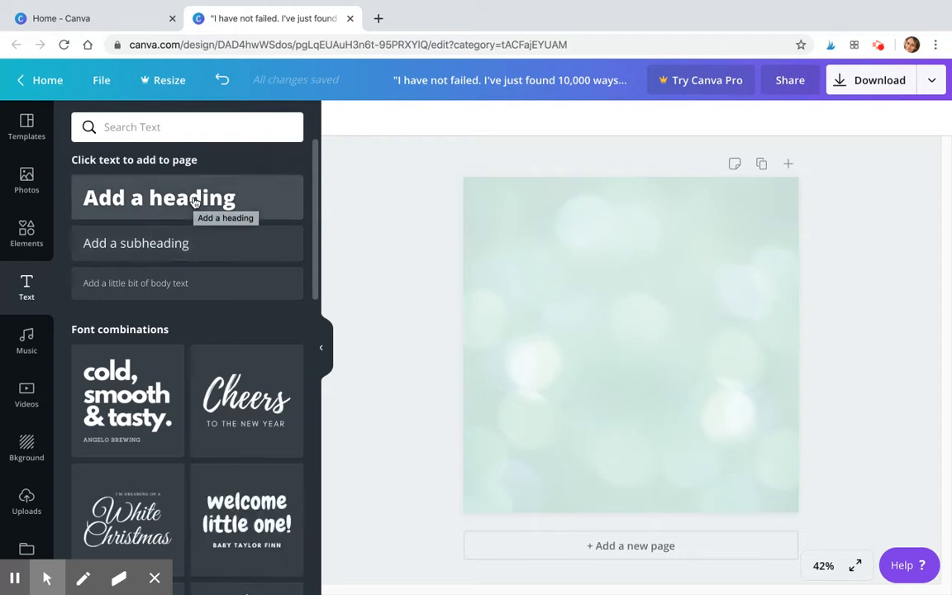
left_click(150, 202)
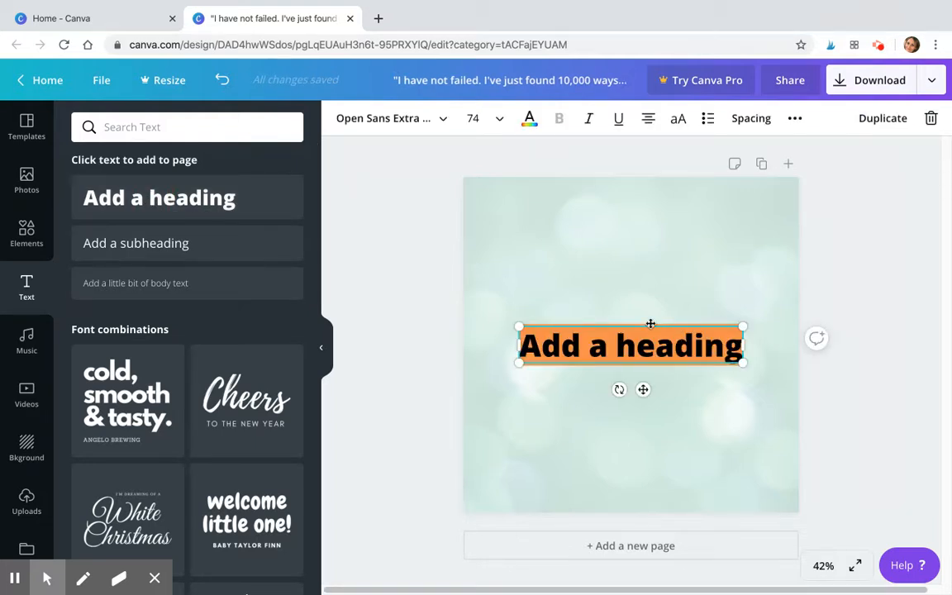
left_click_drag(651, 323, 647, 215)
Replace the heading's placeholder text with the beginning of the quote: "I have not failed. I've just found.
double_click(635, 238)
key("ctrl+a")
key("BackSpace")
type("\"I")
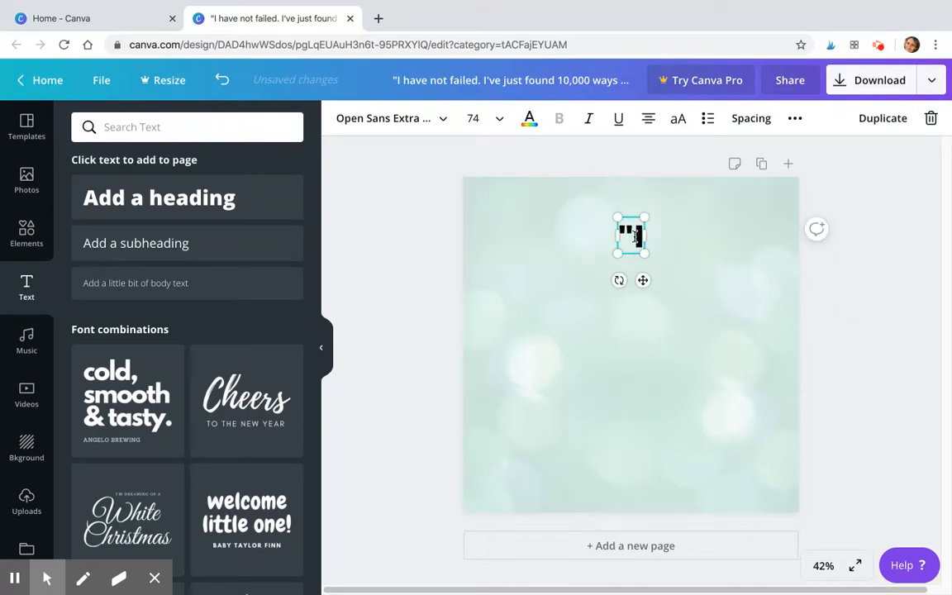
type(" have not failed.")
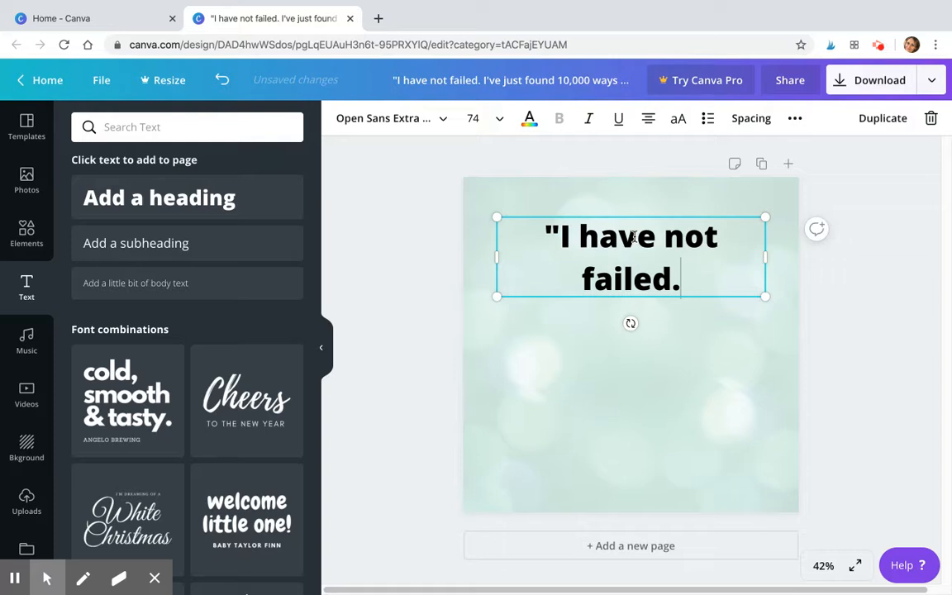
type("  I 've just found")
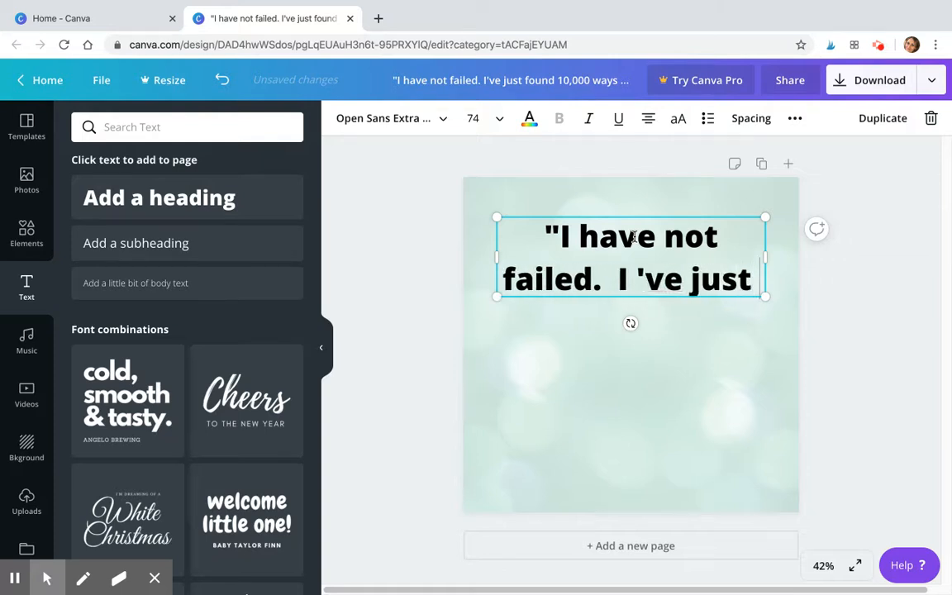
key("Up")
key("Left")
key("Left")
key("Left")
key("BackSpace")
key("Right")
key("Right")
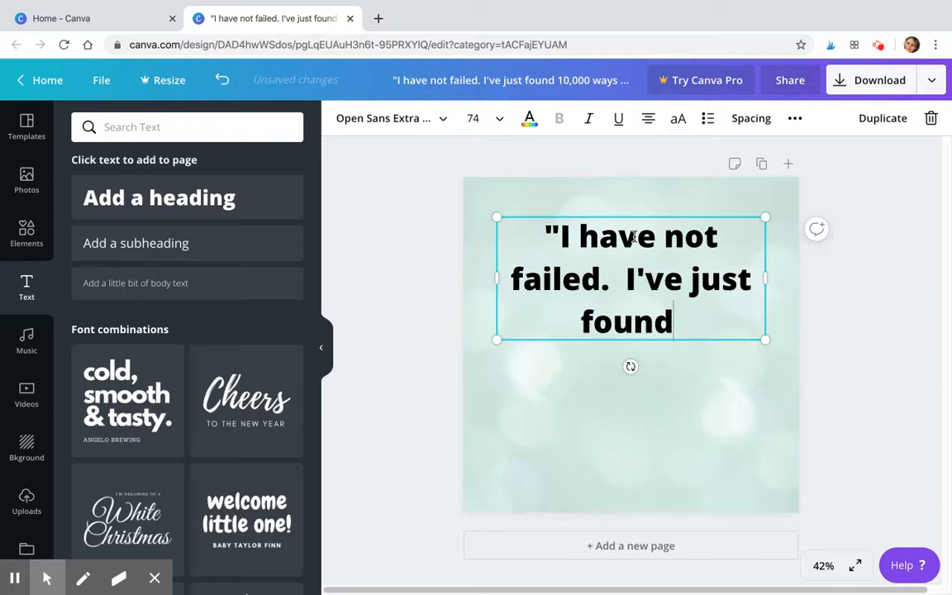
Complete the quote with 10,000 ways that won't work." and widen its text box on both sides almost to the page edges.
type("10,0")
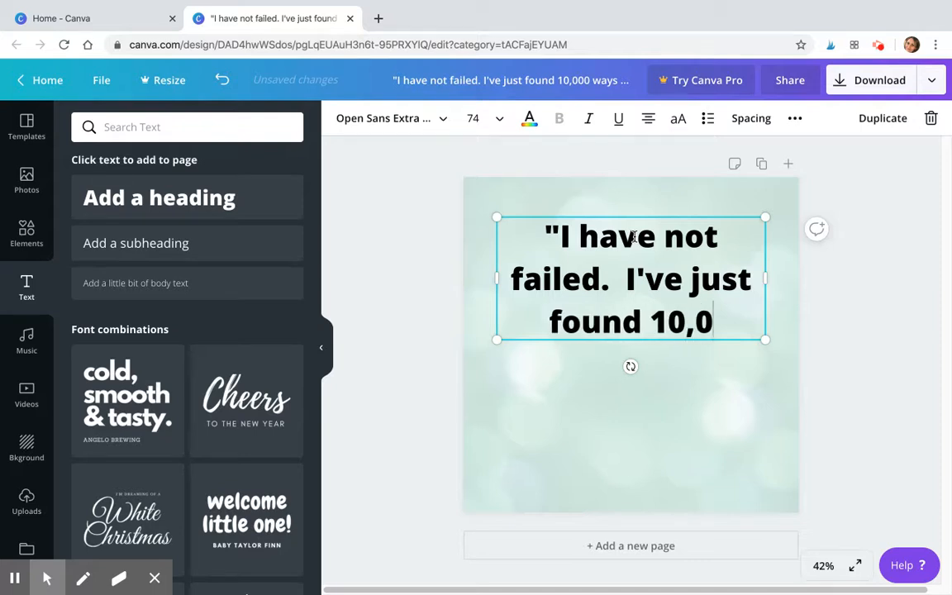
type("00 ways that wont'")
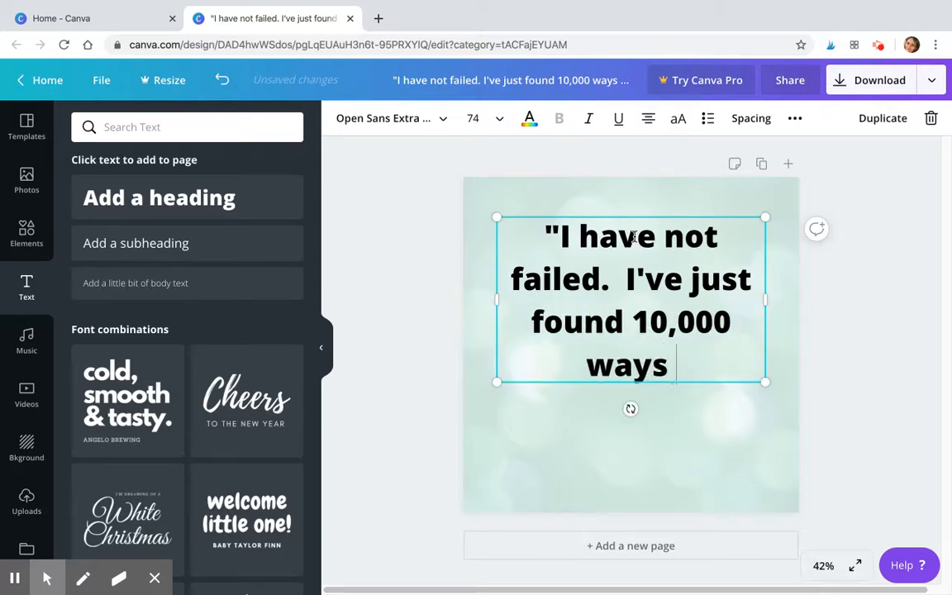
key("BackSpace")
key("BackSpace")
type("'t work.\"")
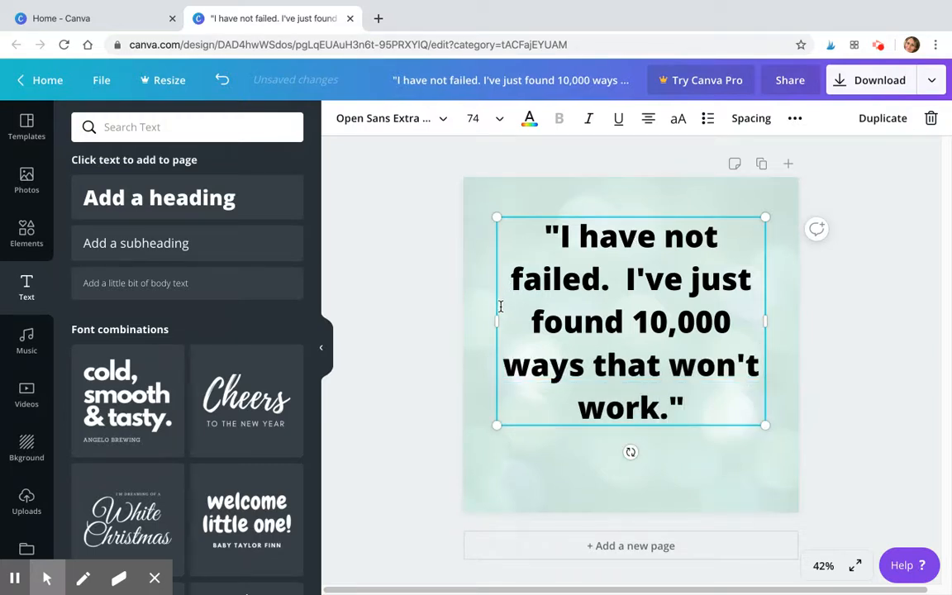
left_click_drag(494, 320, 475, 324)
left_click_drag(765, 300, 788, 300)
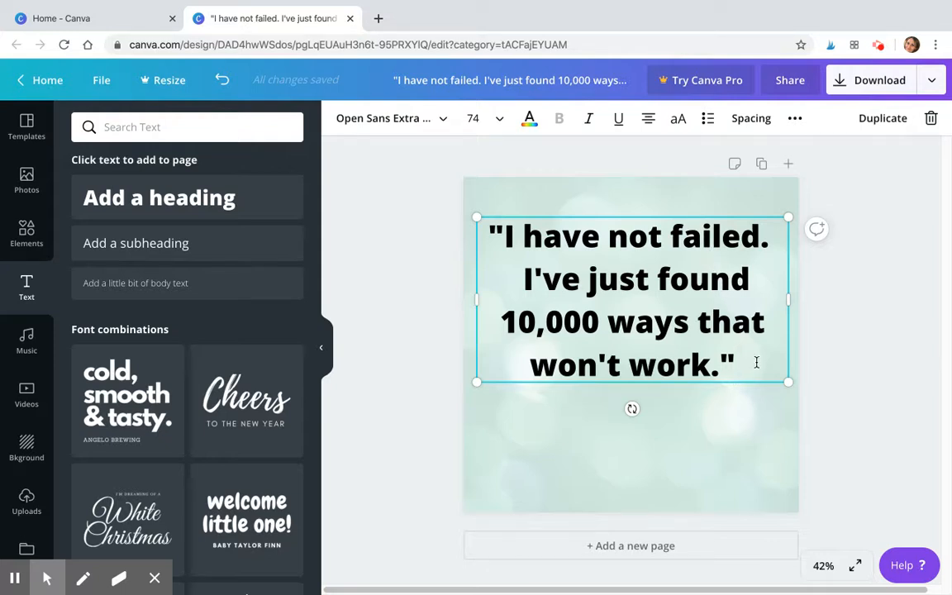
Change the font of the whole quote to Cutive.
left_click_drag(758, 366, 430, 110)
left_click(368, 120)
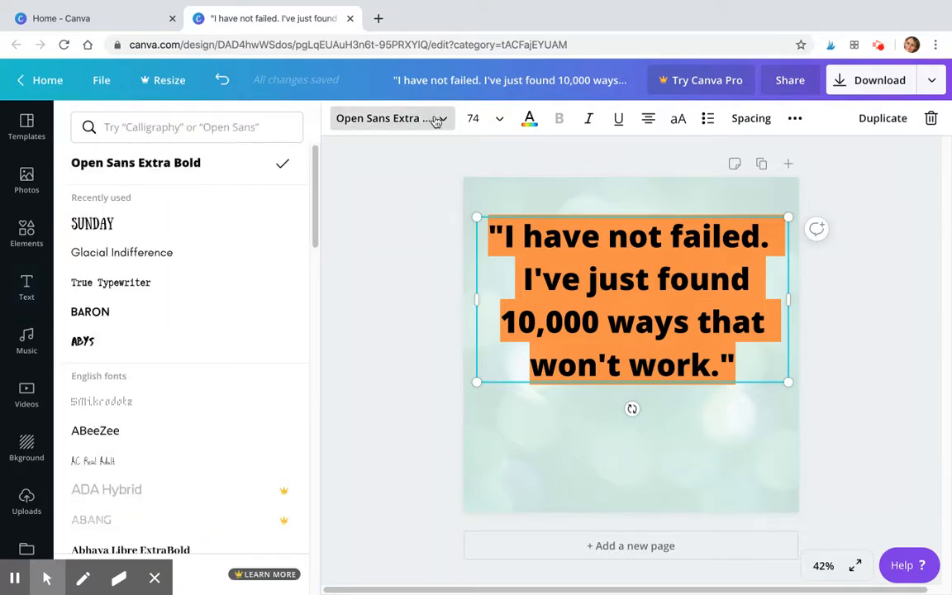
left_click(194, 127)
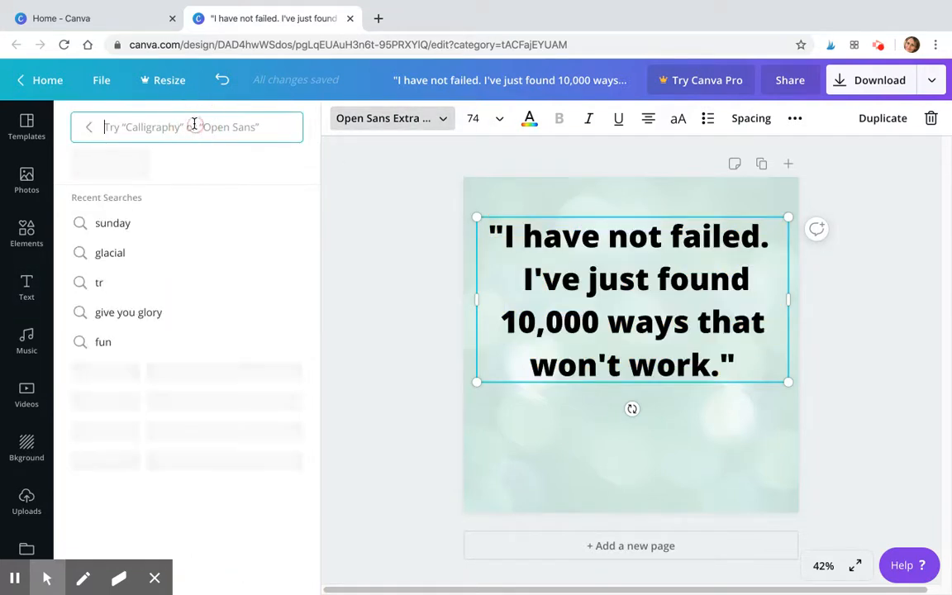
type("cutive")
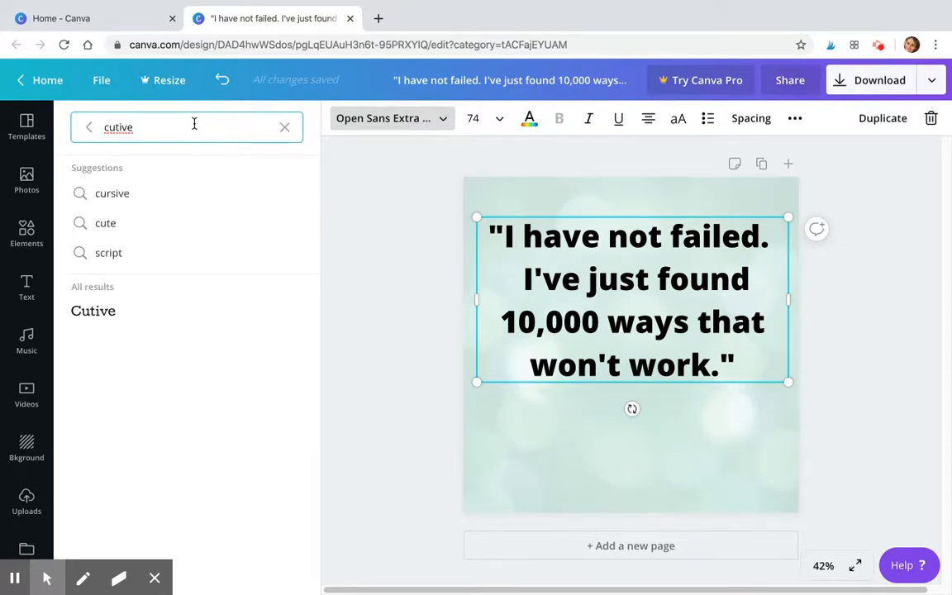
left_click(114, 319)
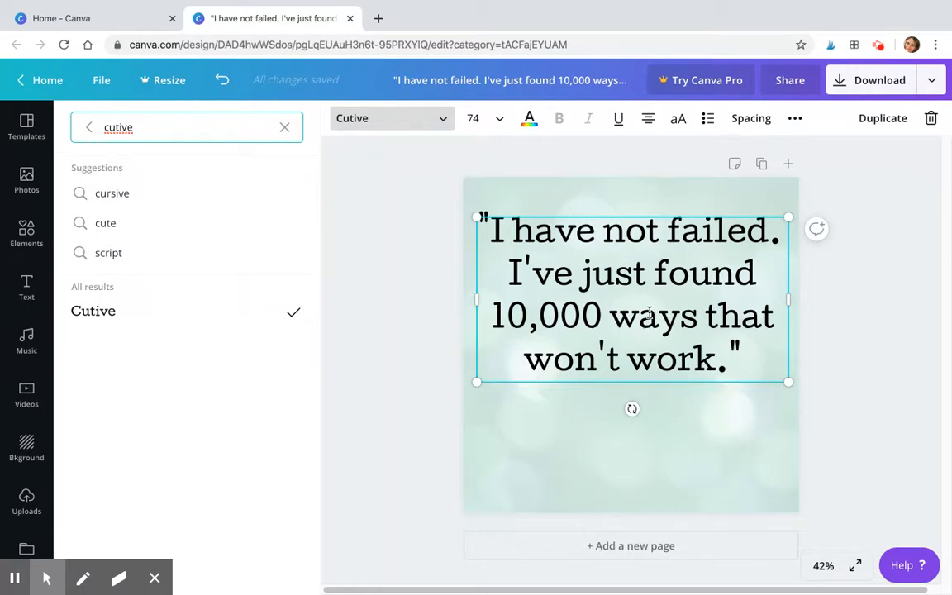
left_click(857, 392)
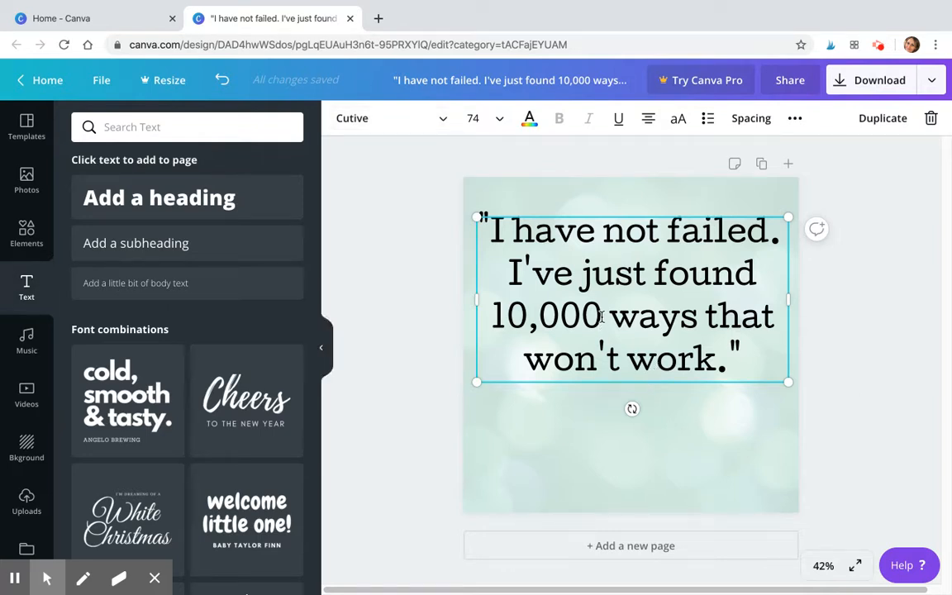
Replace 10,000 in the quote with two blank lines and shift the text box slightly up.
left_click_drag(605, 316, 499, 322)
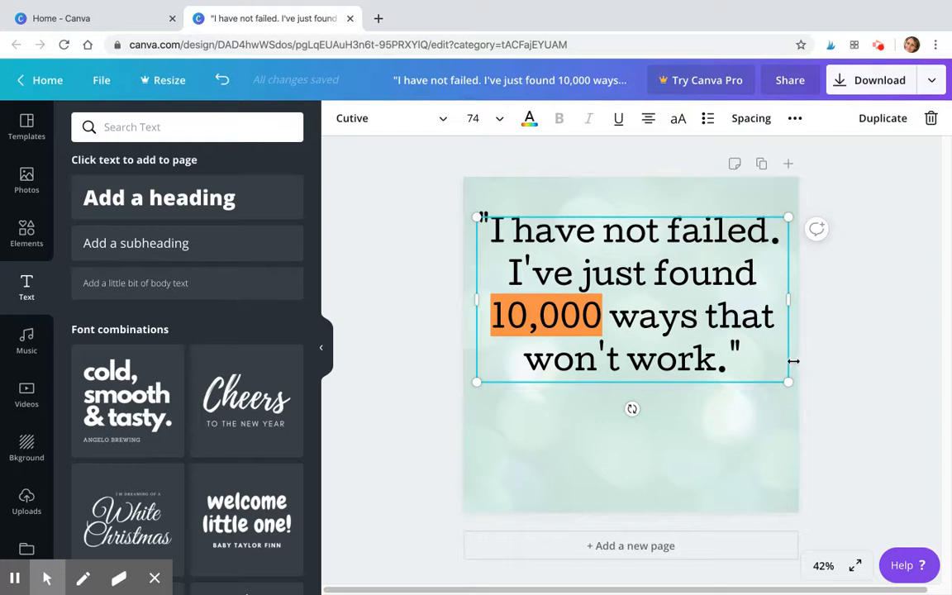
key("BackSpace")
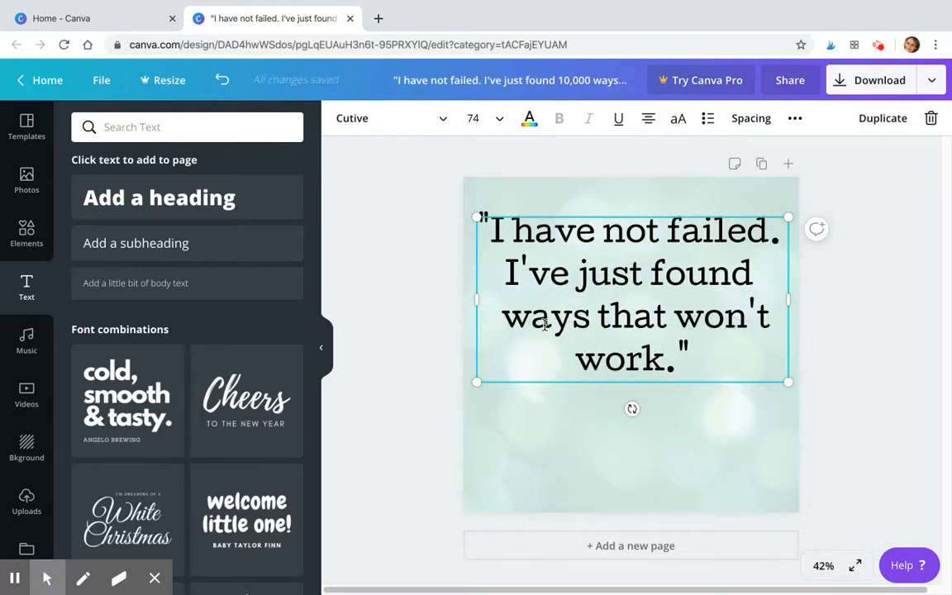
key("Return")
key("Return")
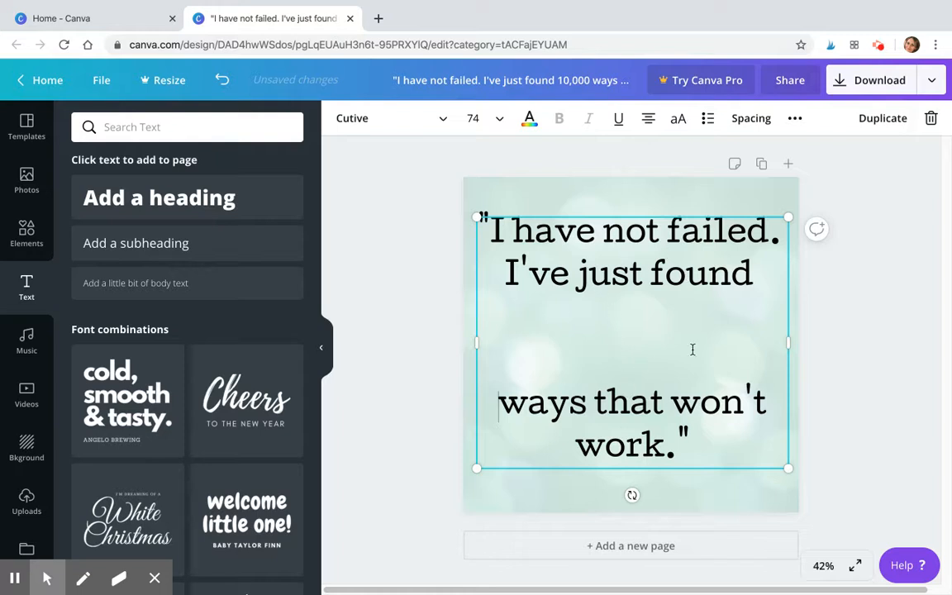
left_click_drag(642, 211, 642, 194)
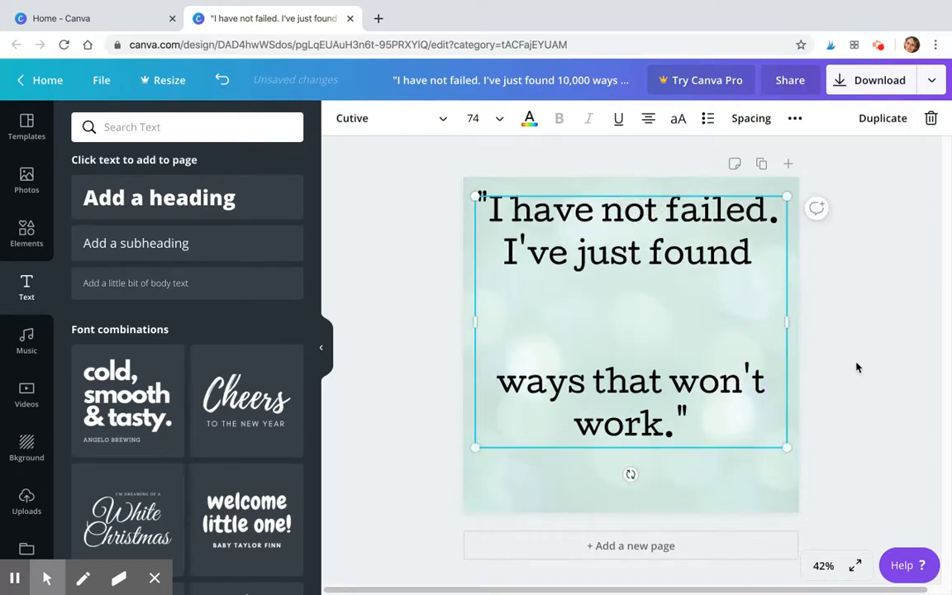
left_click(865, 365)
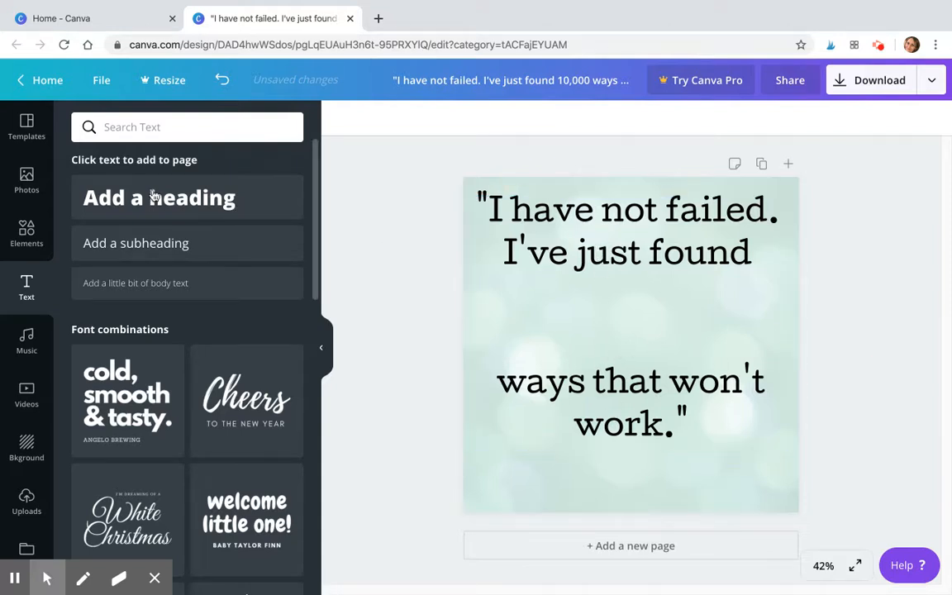
Add a separate heading reading 10,000 and place it centered in the quote's blank gap.
left_click(116, 199)
left_click_drag(636, 324, 631, 300)
double_click(634, 321)
type("10,")
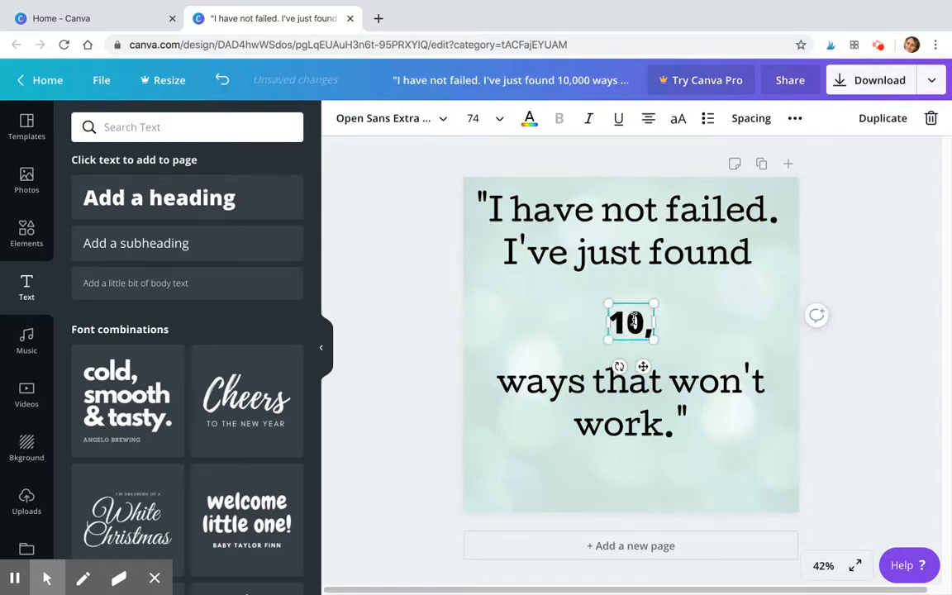
type("000")
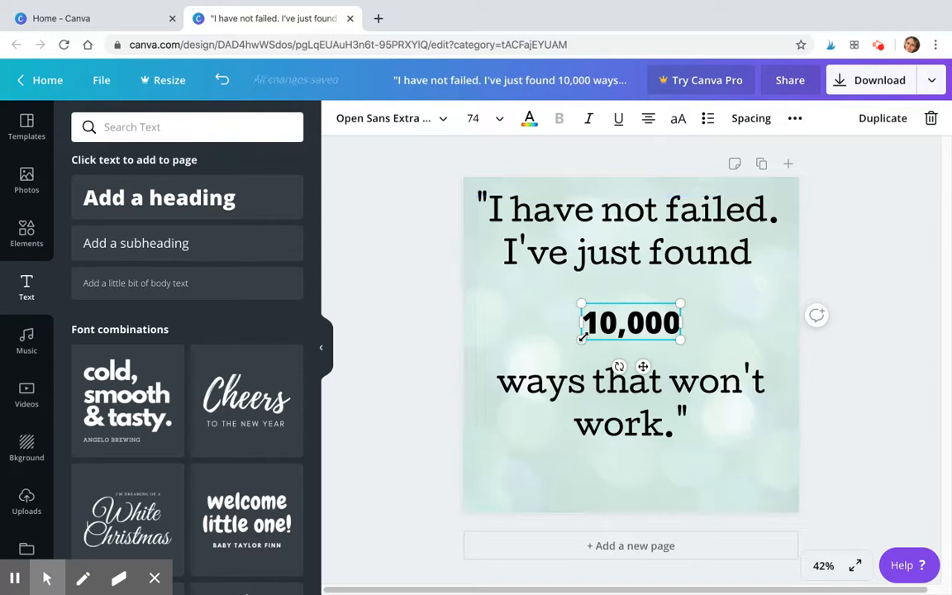
Change the font of the 10,000 heading to Cabin Sketch.
left_click_drag(585, 323, 673, 327)
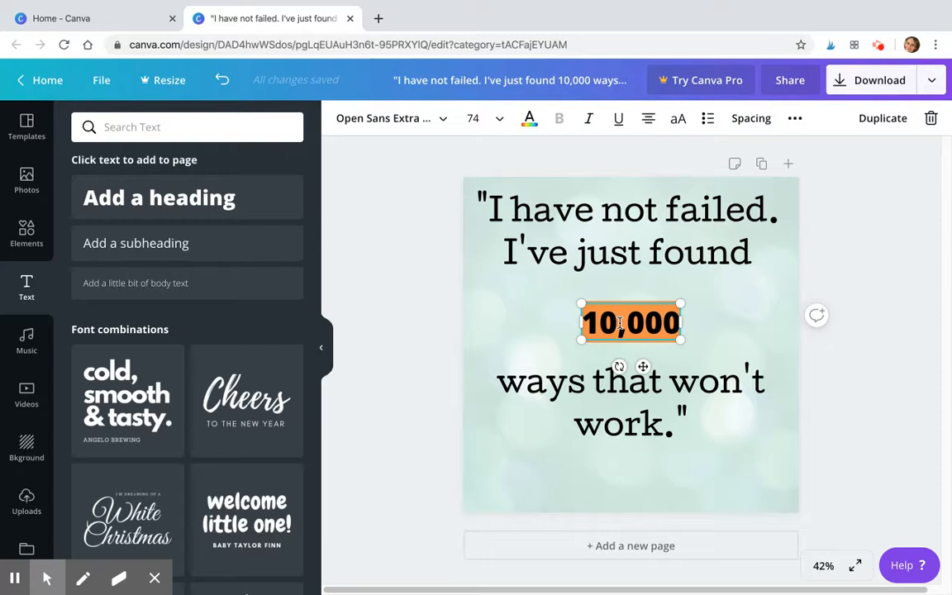
left_click(436, 121)
left_click(168, 131)
type("cabi")
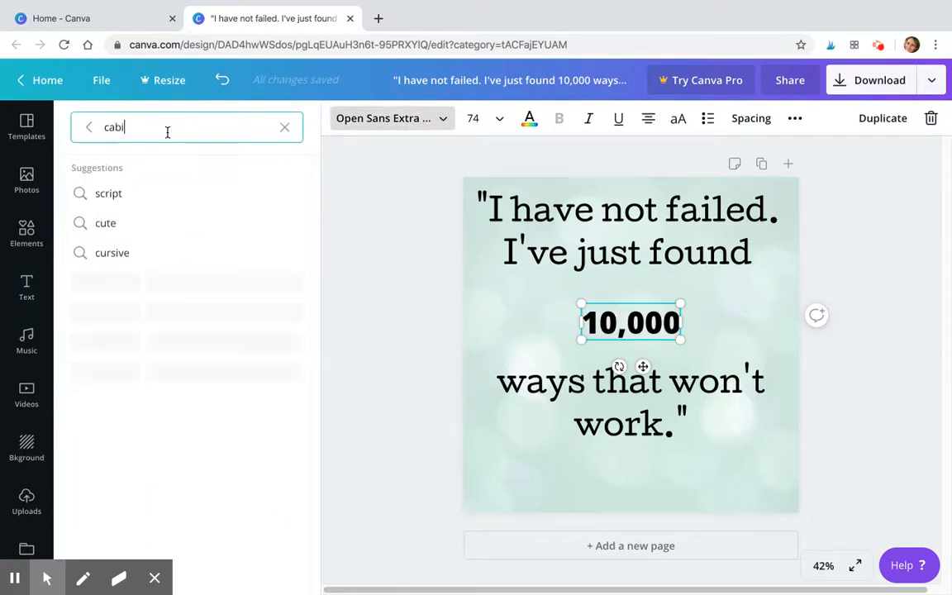
type("n sketch")
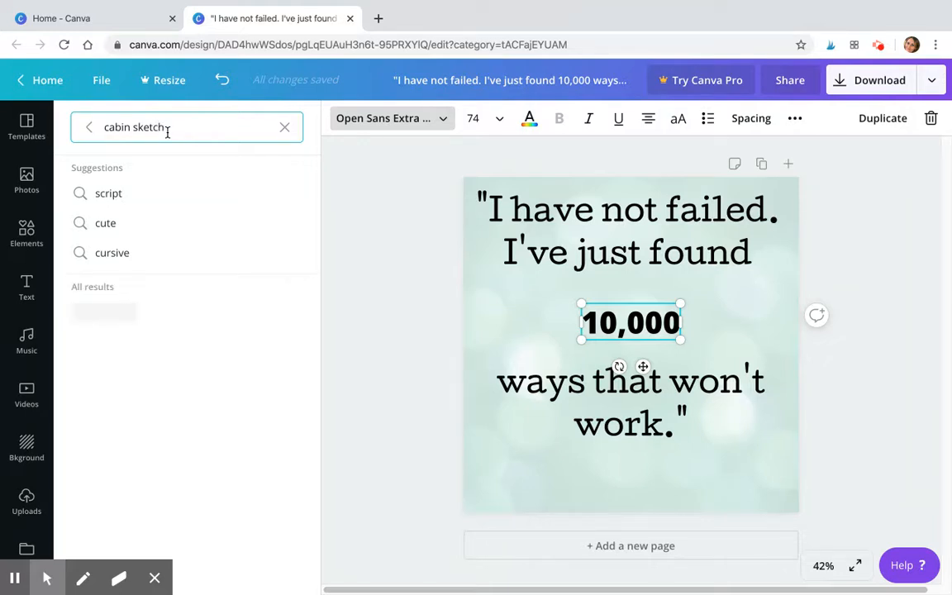
left_click(129, 313)
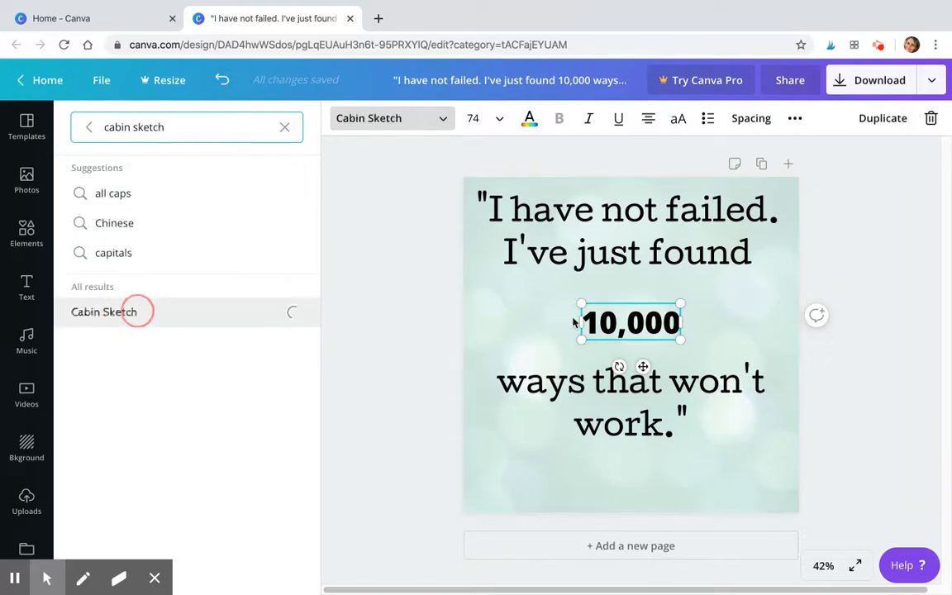
Enlarge the 10,000 heading to size 176 and center it in the gap between the quote's lines.
left_click_drag(581, 338, 540, 366)
left_click_drag(678, 305, 752, 260)
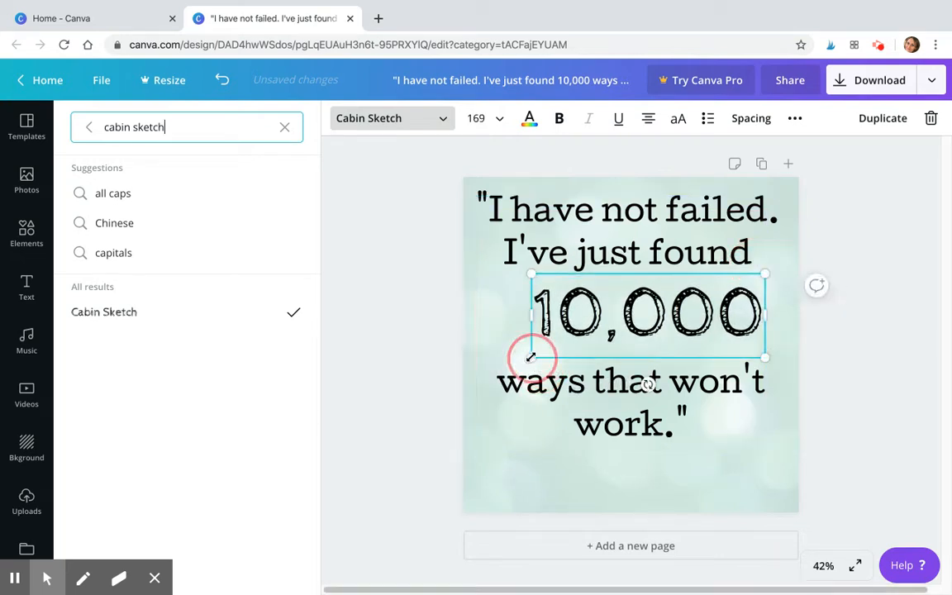
left_click_drag(532, 357, 521, 361)
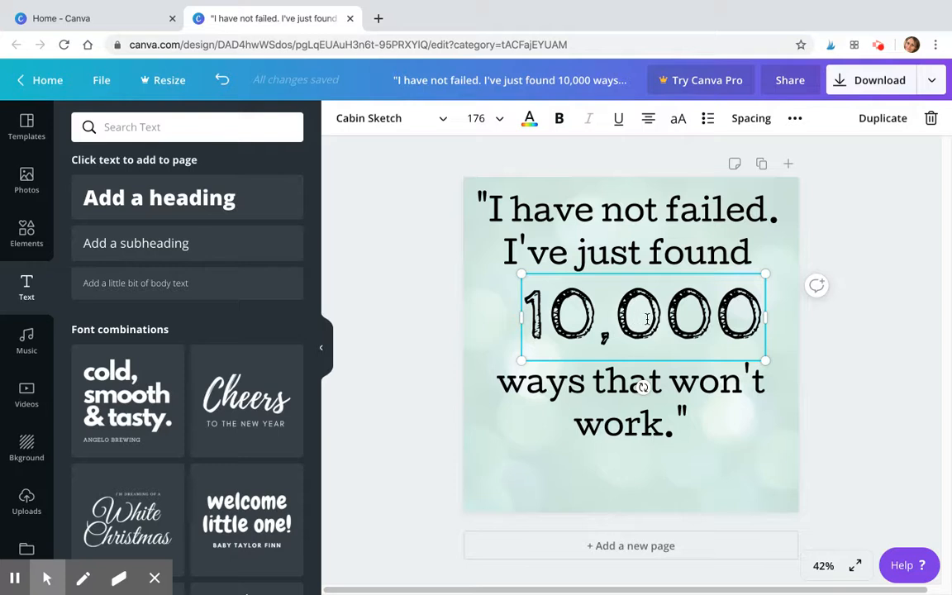
left_click_drag(673, 270, 659, 273)
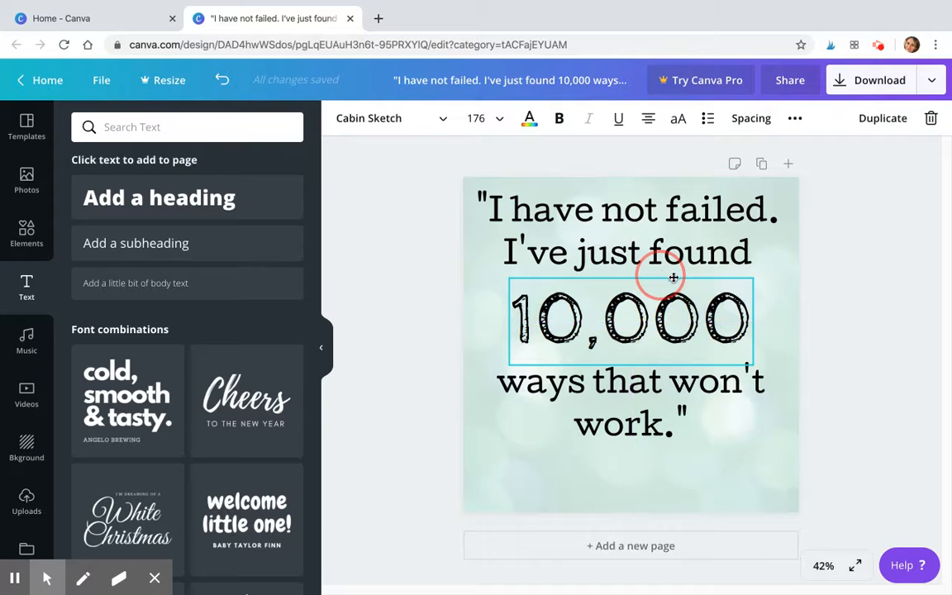
left_click(871, 368)
Recolor the 10,000 heading hot pink, using a custom shade more saturated than the default pink #ff66c4.
left_click(618, 289)
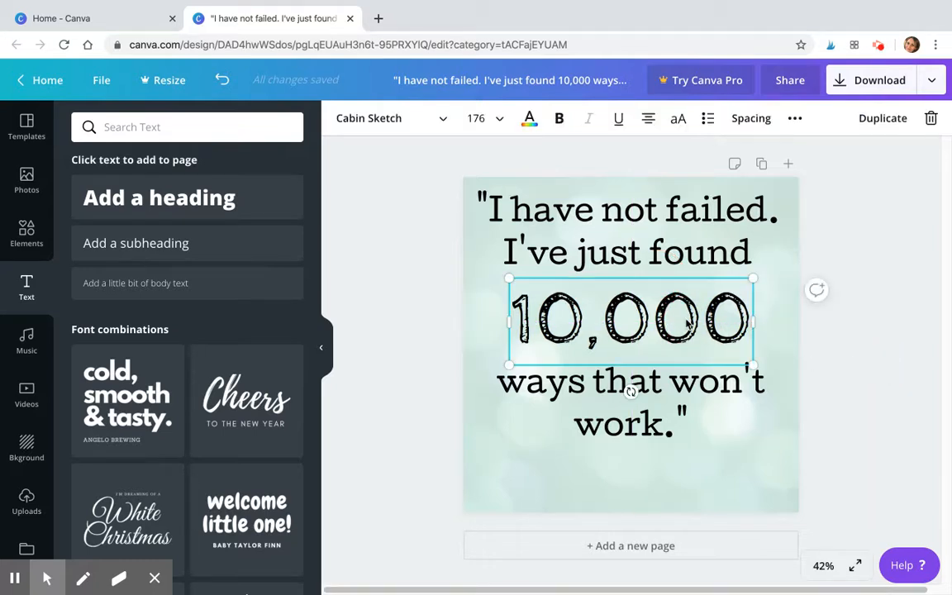
left_click(529, 120)
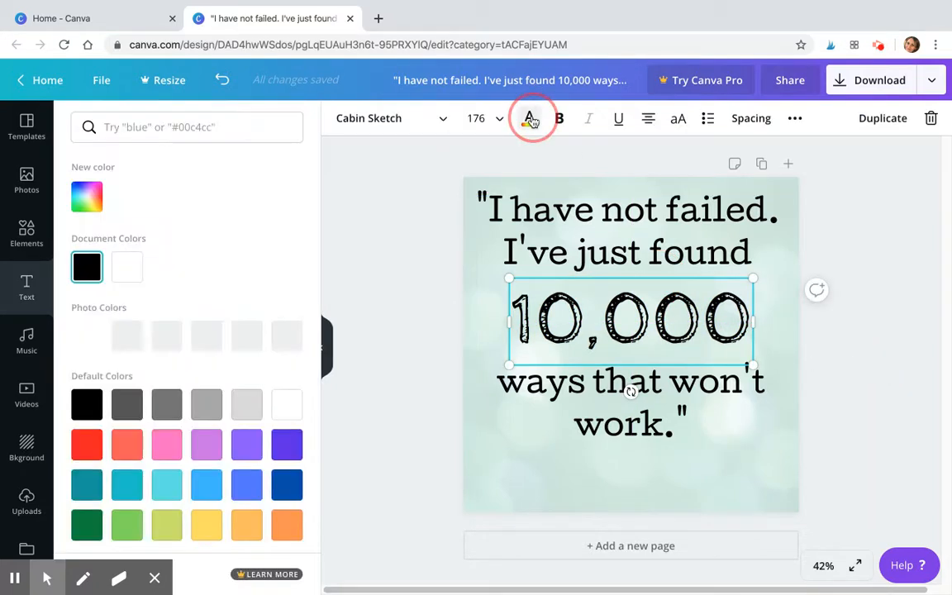
left_click(166, 445)
left_click(98, 201)
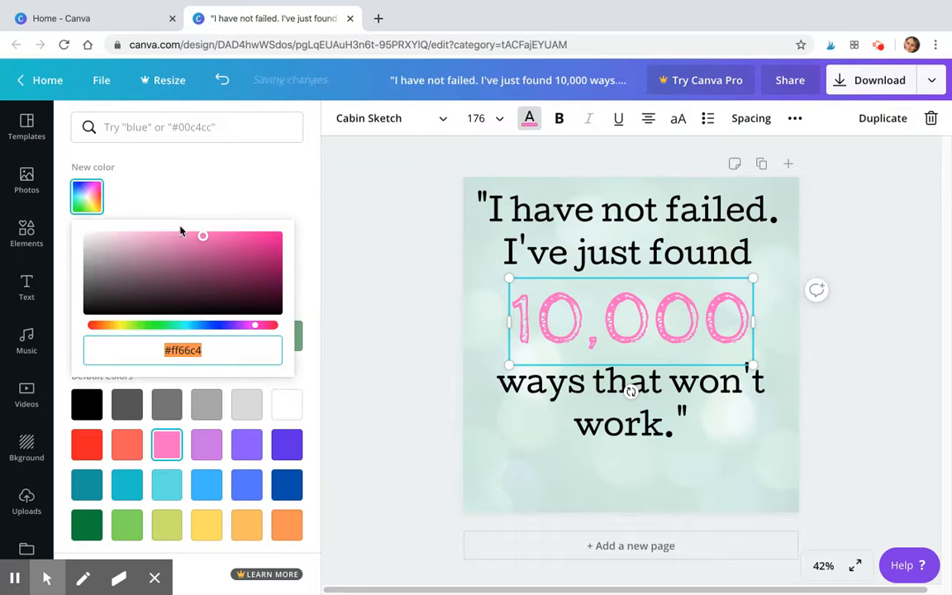
left_click_drag(189, 226, 296, 224)
left_click(379, 290)
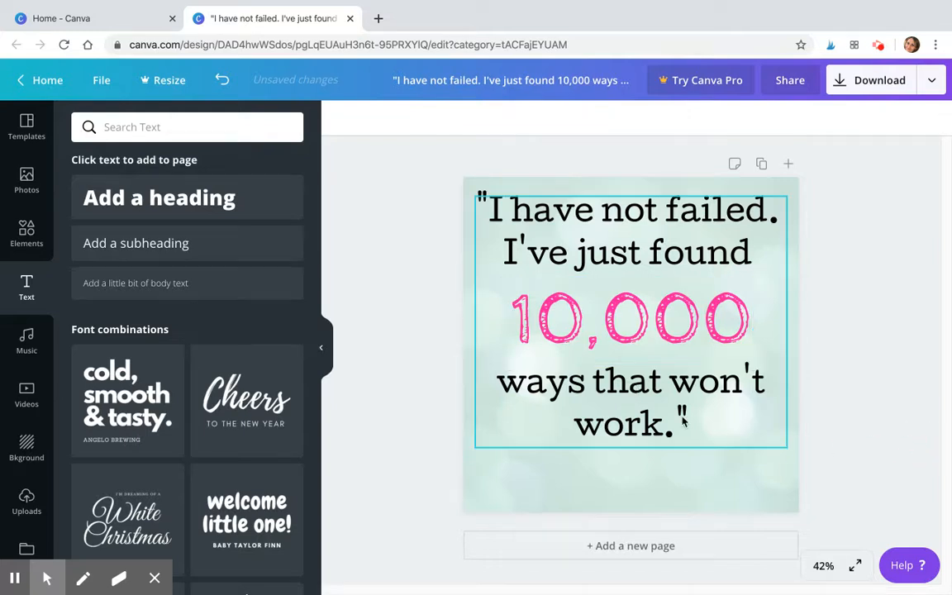
Set the quote text's line height to 1.31 and its letter spacing to 3.
left_click(595, 354)
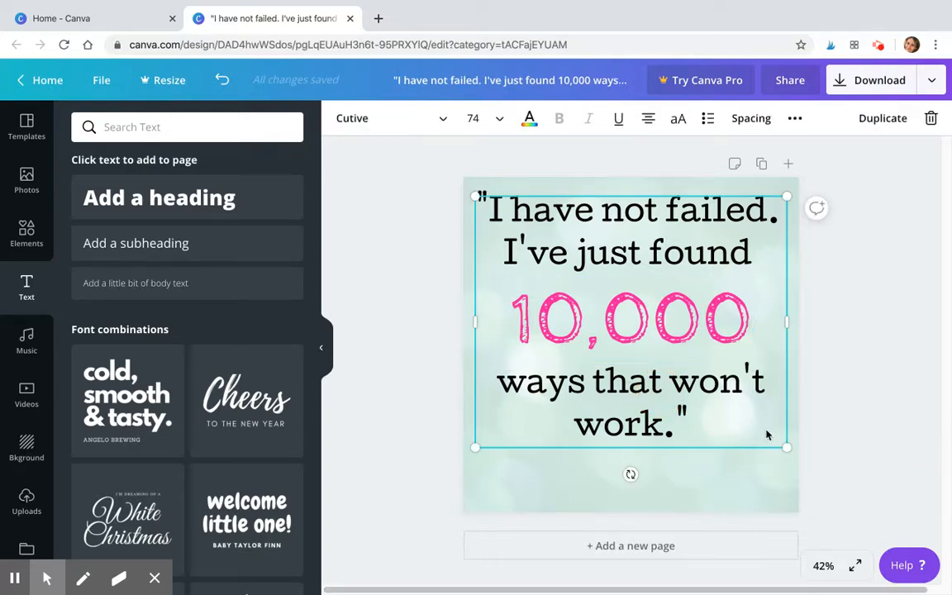
left_click(747, 120)
left_click_drag(839, 193, 817, 165)
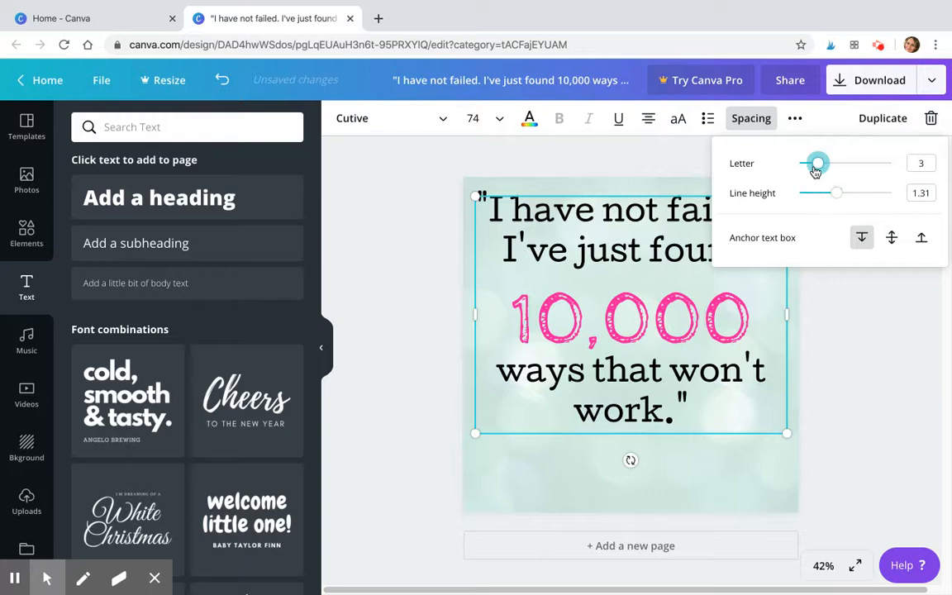
Nudge the 10,000 heading slightly up so it sits evenly between the surrounding quote lines.
left_click(859, 349)
left_click_drag(695, 323, 694, 326)
left_click(847, 397)
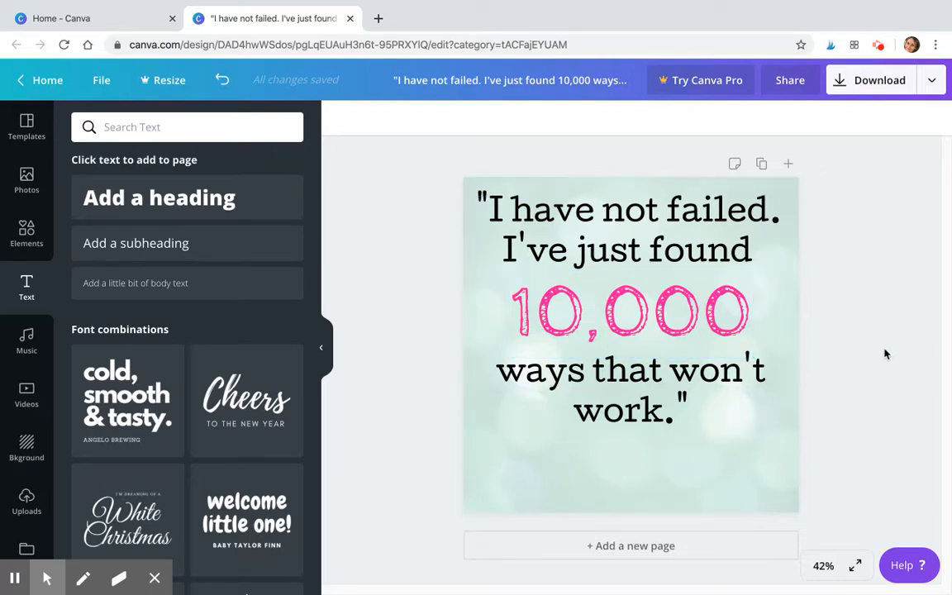
Add a heading reading "- Thomas Edison" below the quote, near the page's lower edge.
left_click(142, 197)
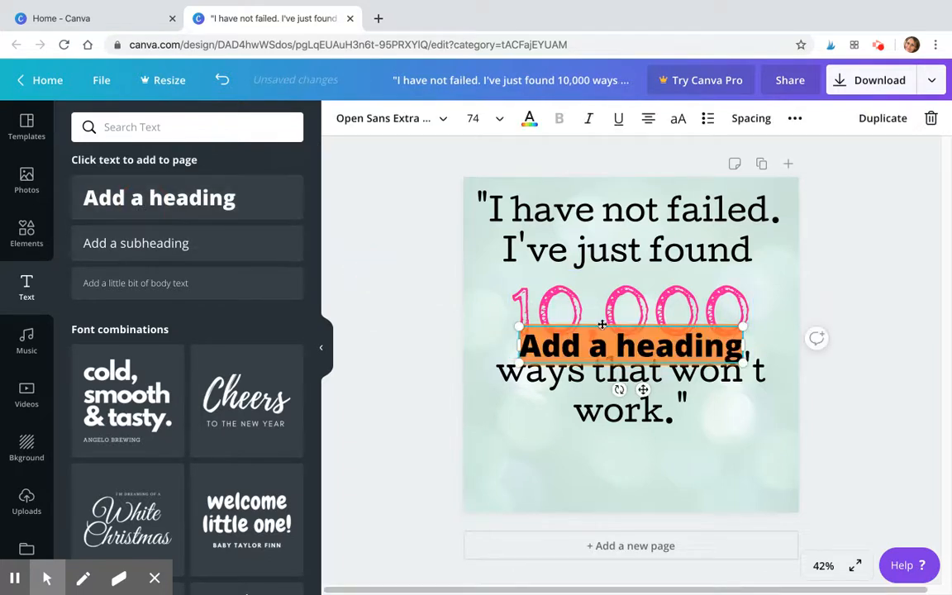
left_click_drag(603, 325, 602, 460)
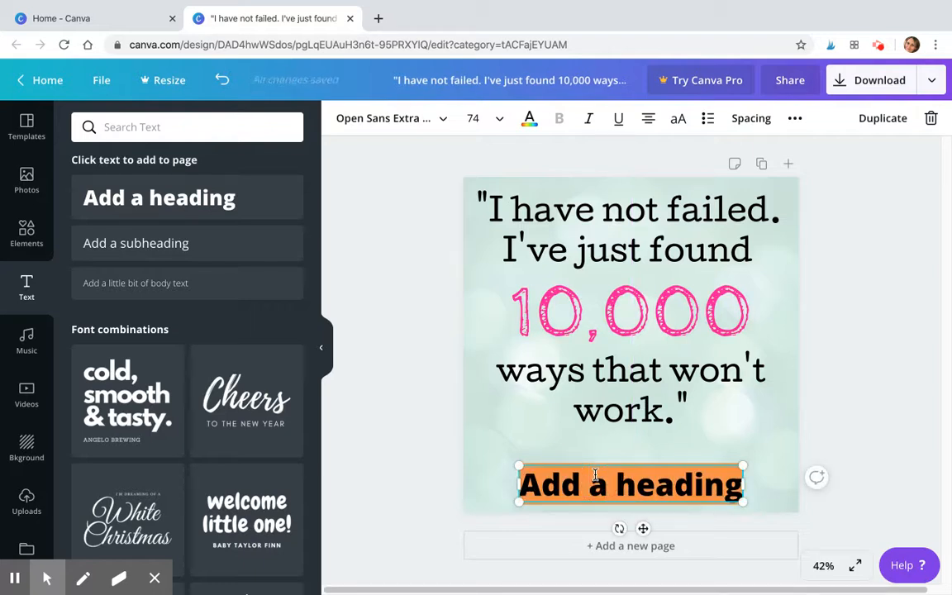
type("- Thomas Edison")
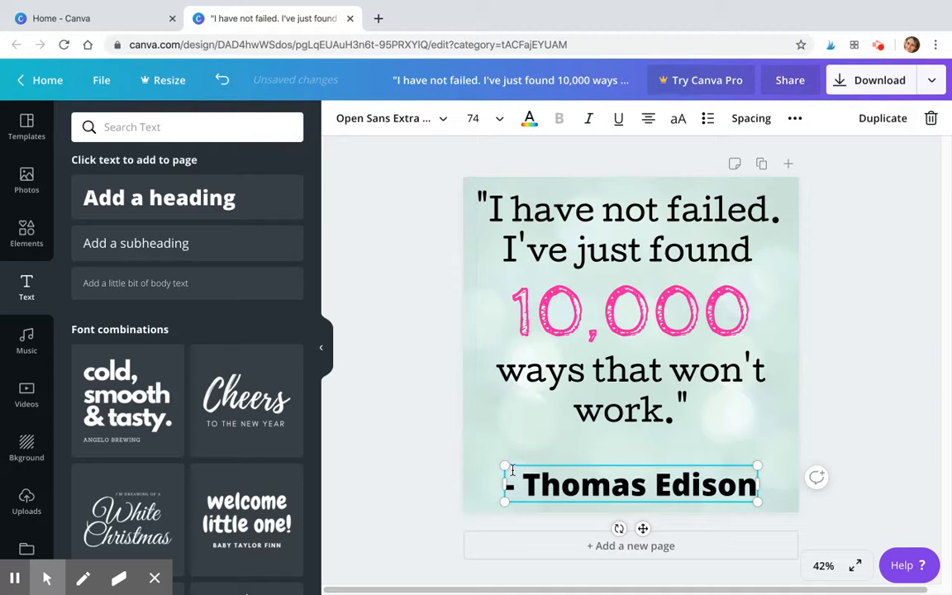
Change the font of the Thomas Edison attribution to Glacial Indifference.
left_click(508, 479)
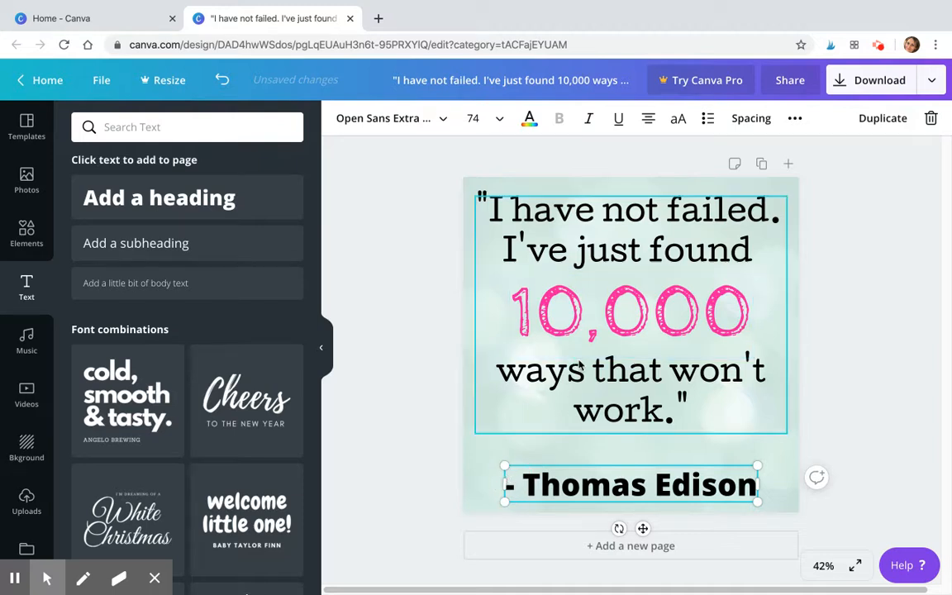
left_click_drag(508, 485, 753, 485)
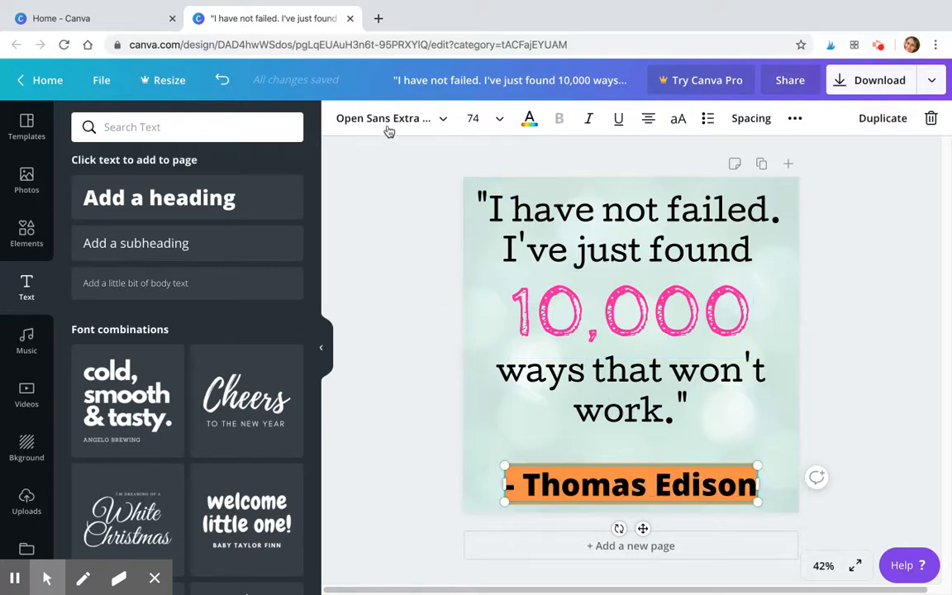
left_click(444, 121)
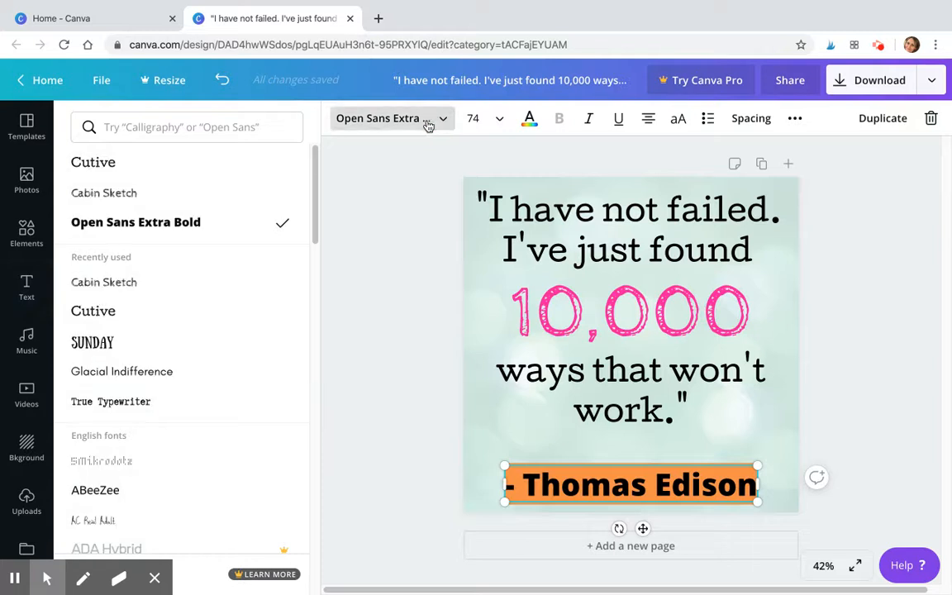
left_click(180, 119)
type("g")
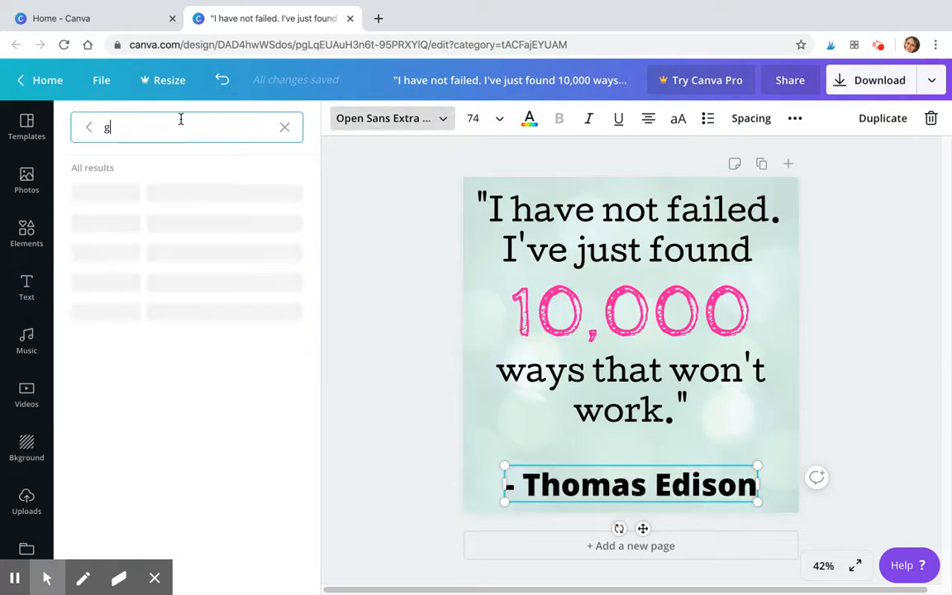
type("lacial")
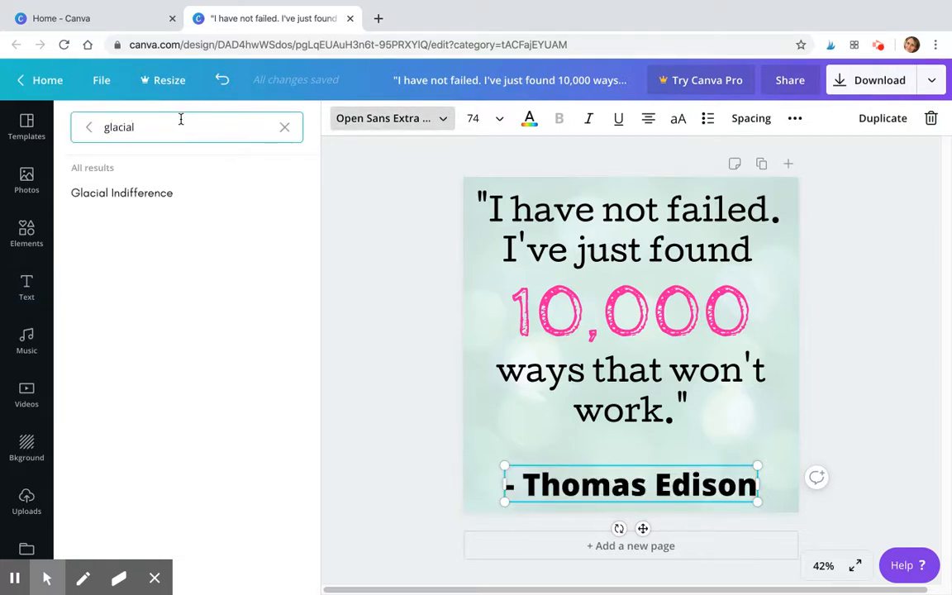
left_click(151, 193)
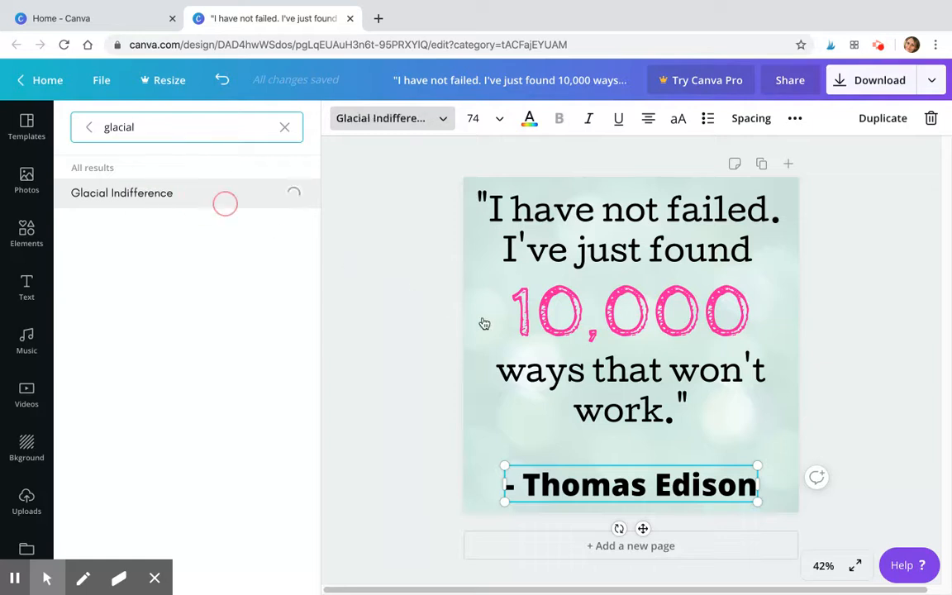
Enlarge the Thomas Edison attribution to size 81.6 and center it horizontally below the quote.
left_click_drag(523, 467, 481, 458)
left_click_drag(737, 459, 714, 448)
left_click_drag(626, 461, 655, 455)
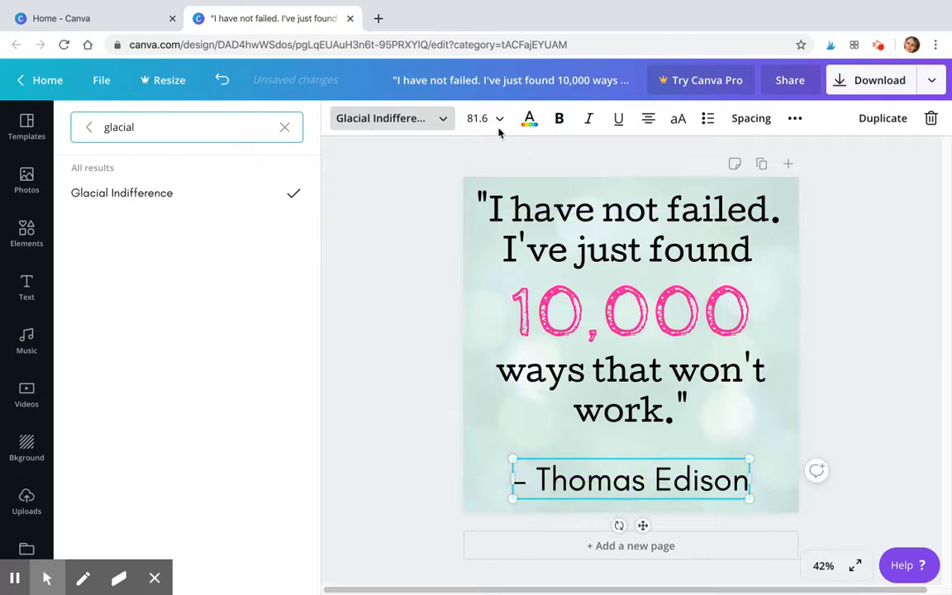
Recolor the Thomas Edison attribution from the document's hot pink to the darker custom magenta #ab0069.
left_click(529, 119)
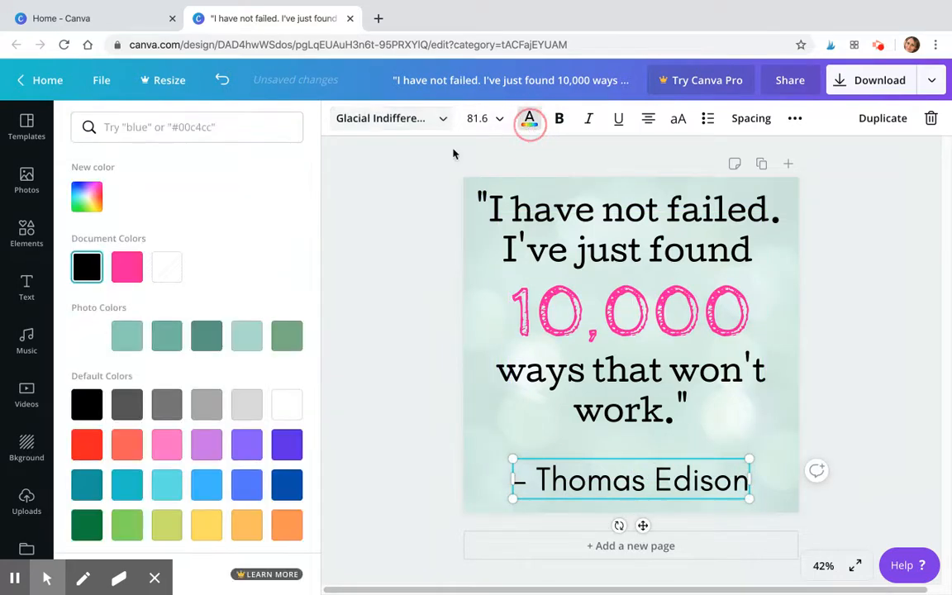
left_click(133, 275)
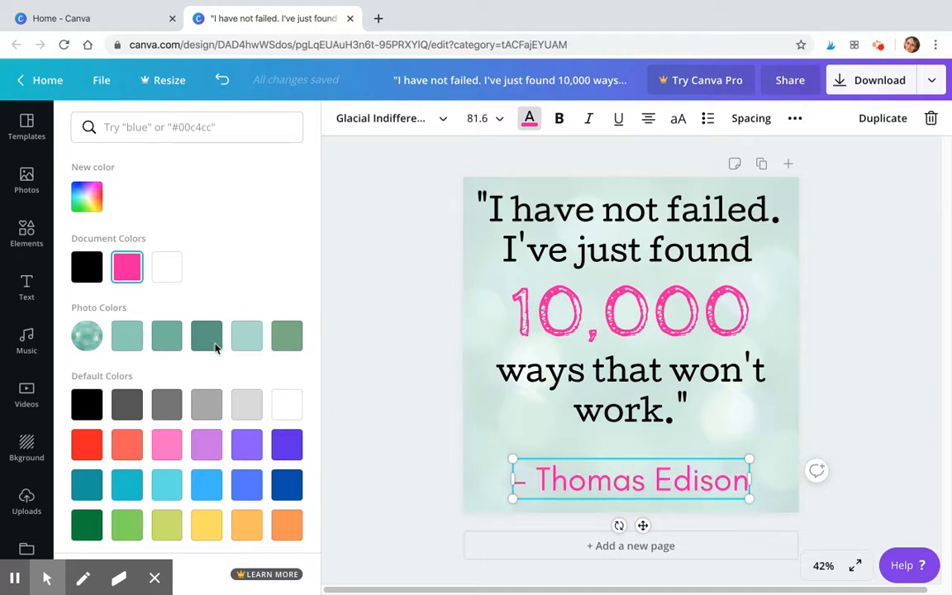
left_click(126, 266)
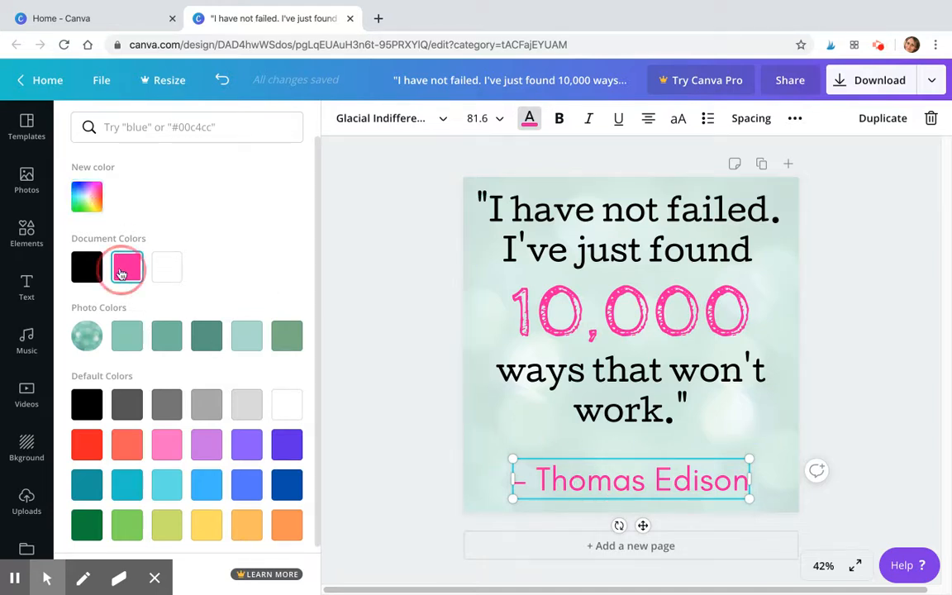
left_click(85, 191)
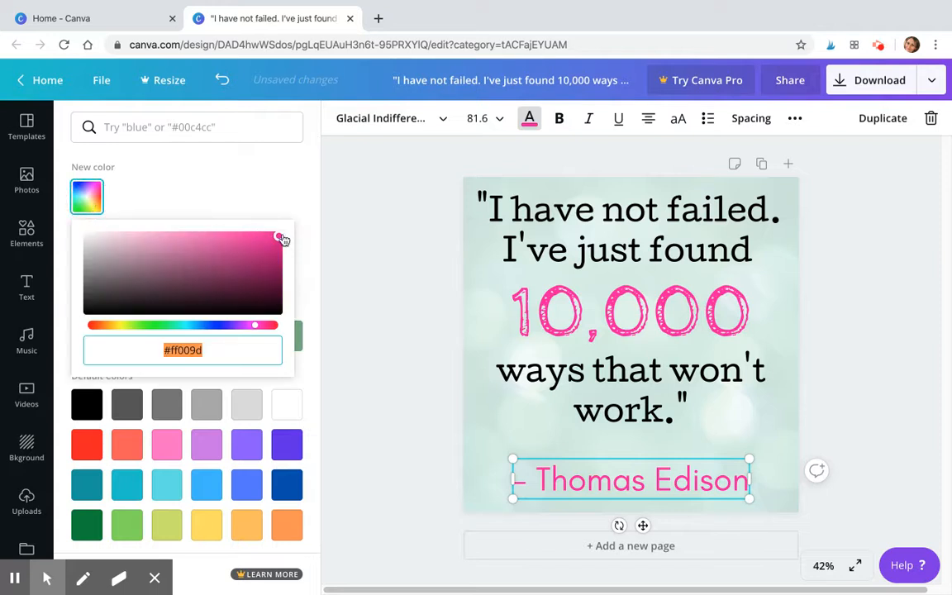
left_click_drag(282, 239, 295, 259)
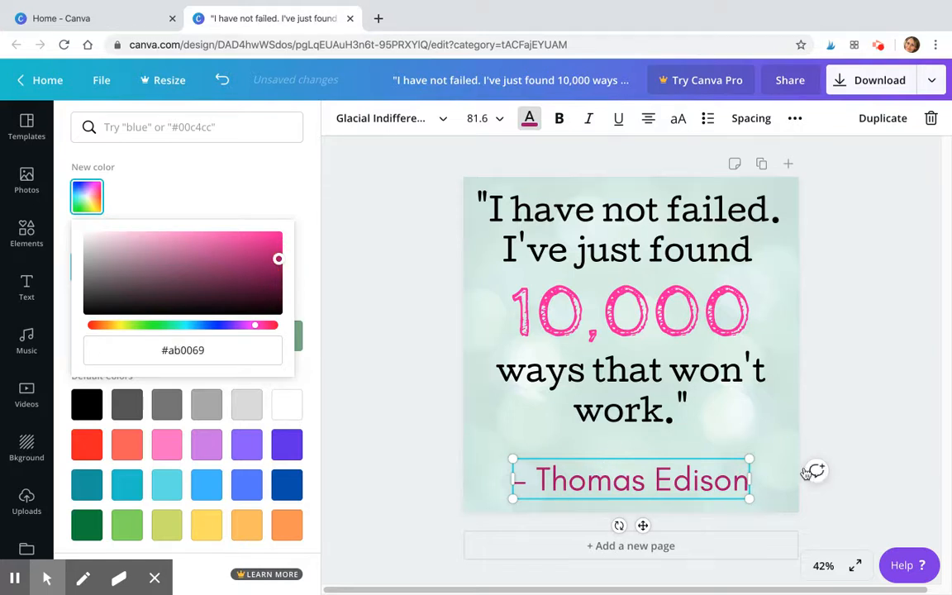
left_click(866, 375)
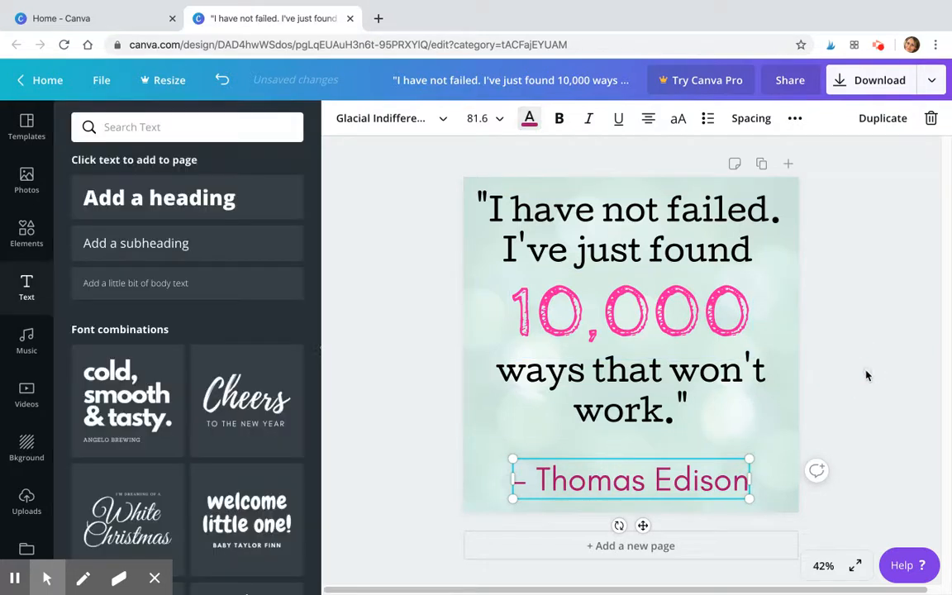
left_click(782, 408)
left_click(795, 459)
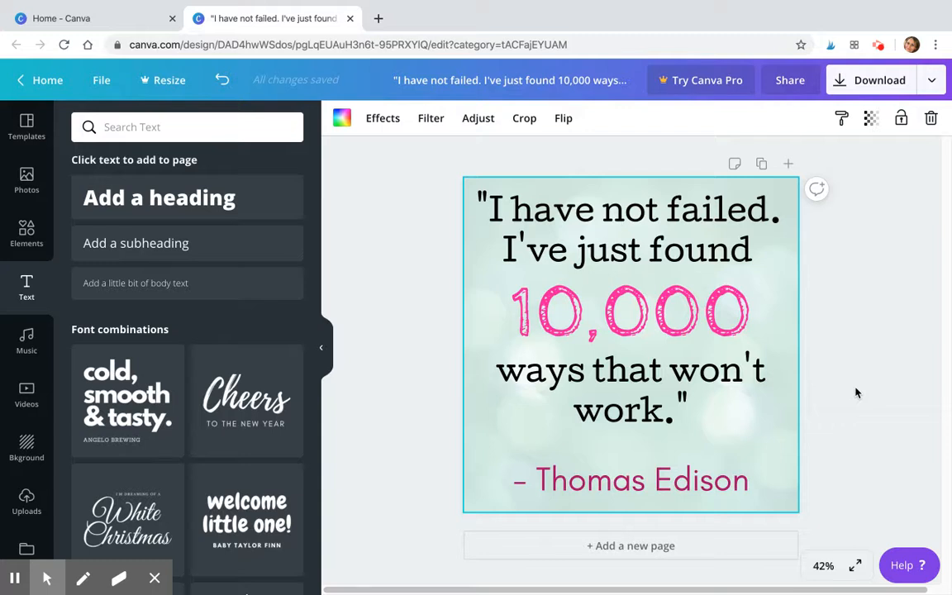
Download the finished design as a PNG image at 1080 x 1080 px.
left_click(868, 83)
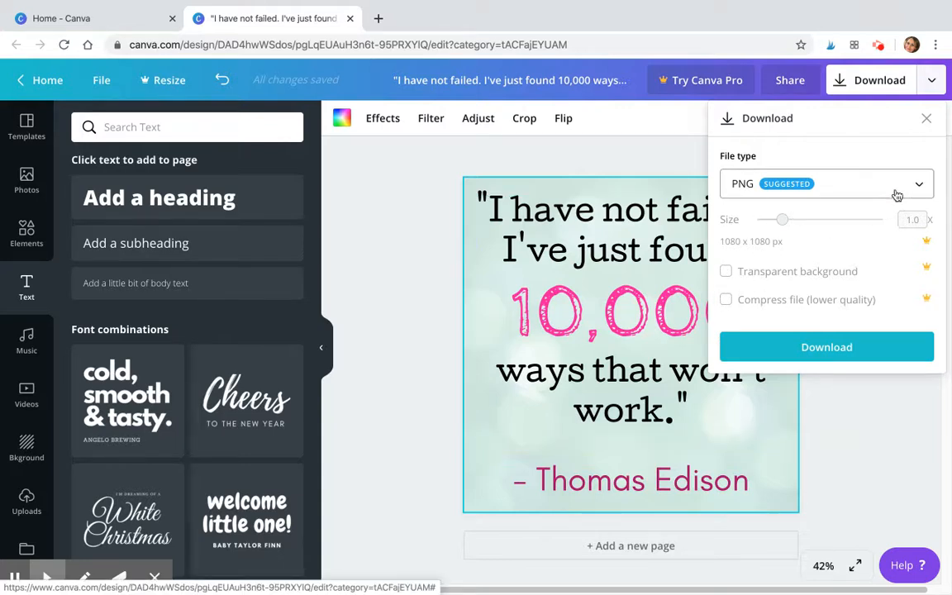
left_click(921, 188)
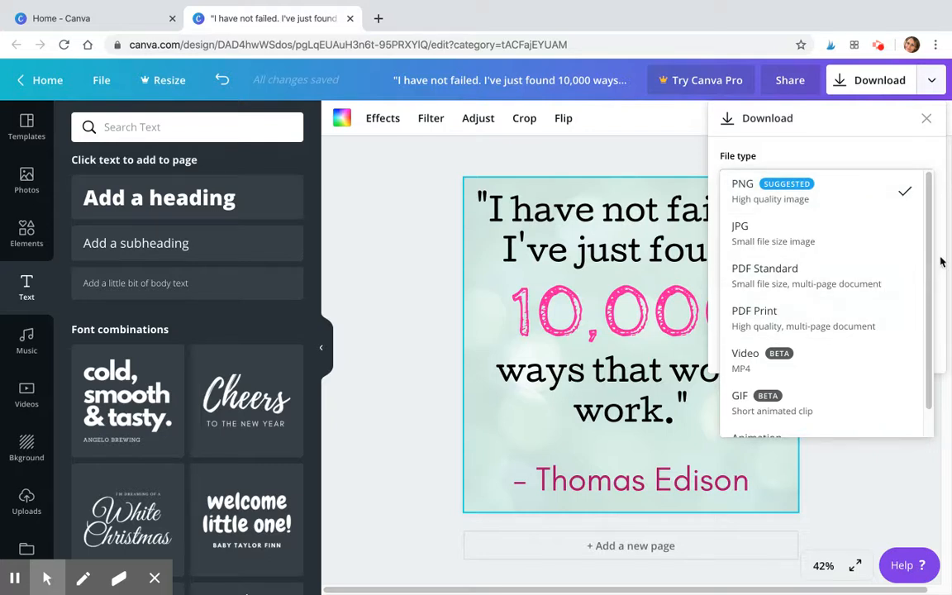
mouse_move(929, 263)
left_mouse_down()
mouse_move(939, 310)
mouse_move(930, 261)
left_mouse_up()
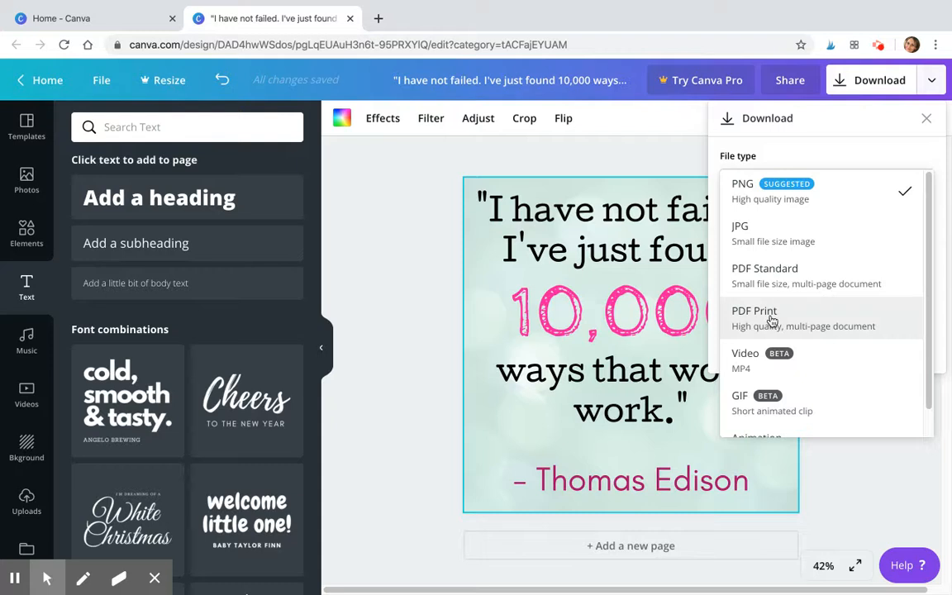
left_click(746, 197)
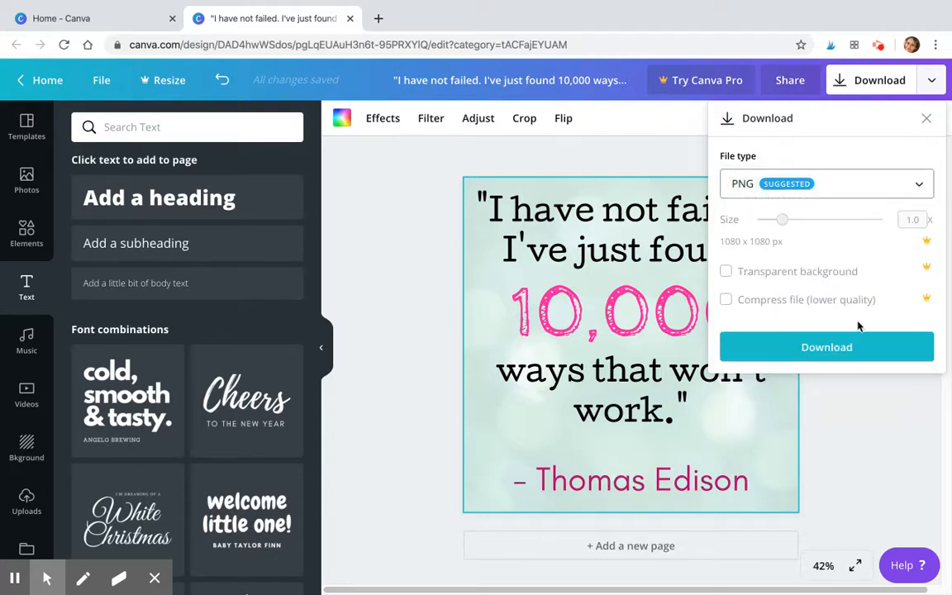
left_click(814, 356)
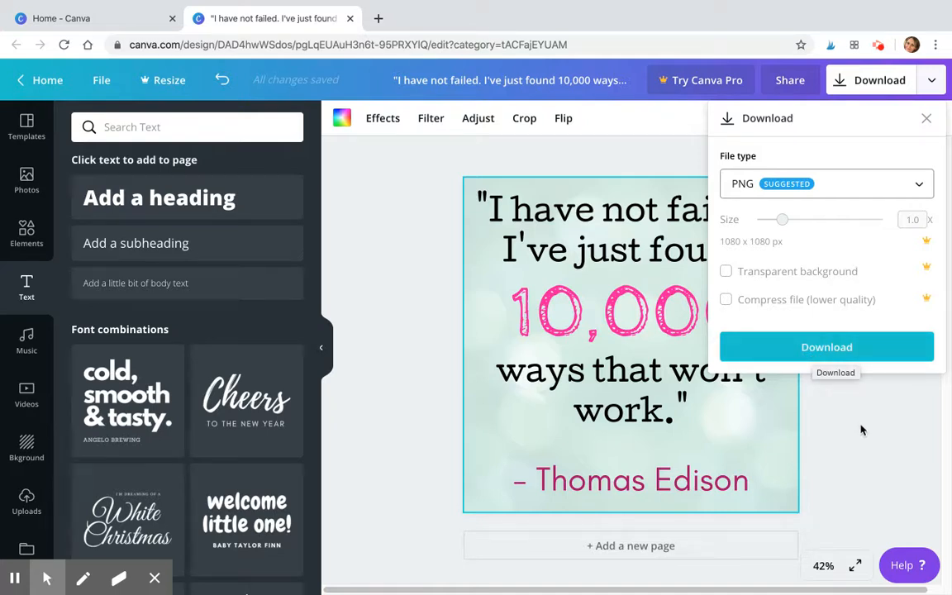